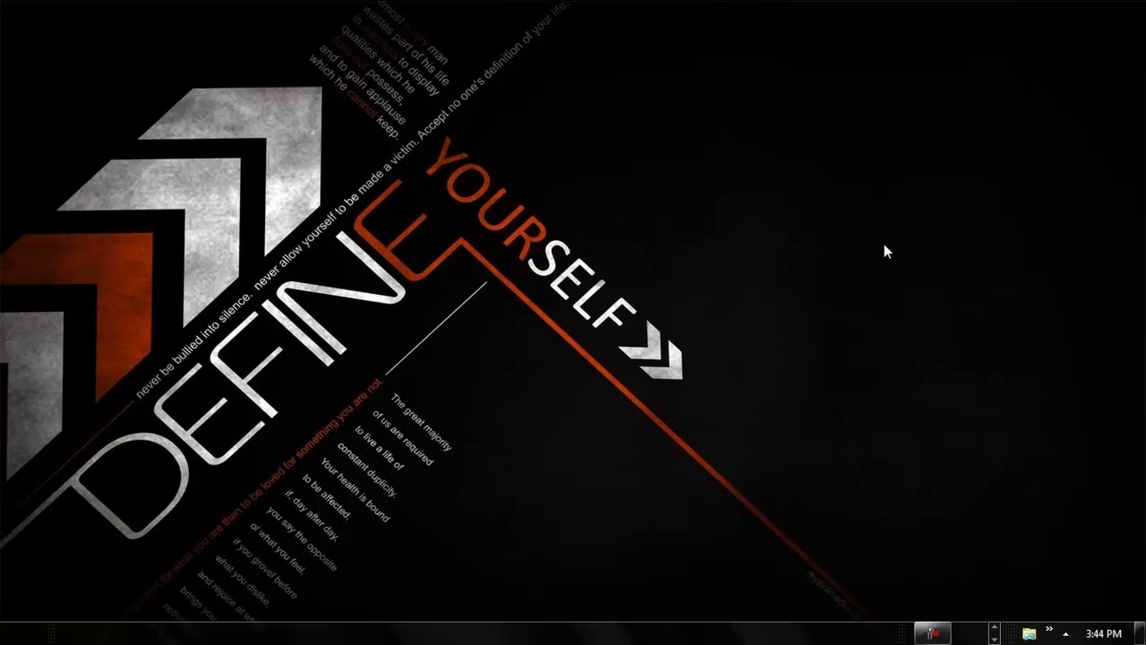
pyautogui.click(10, 636)
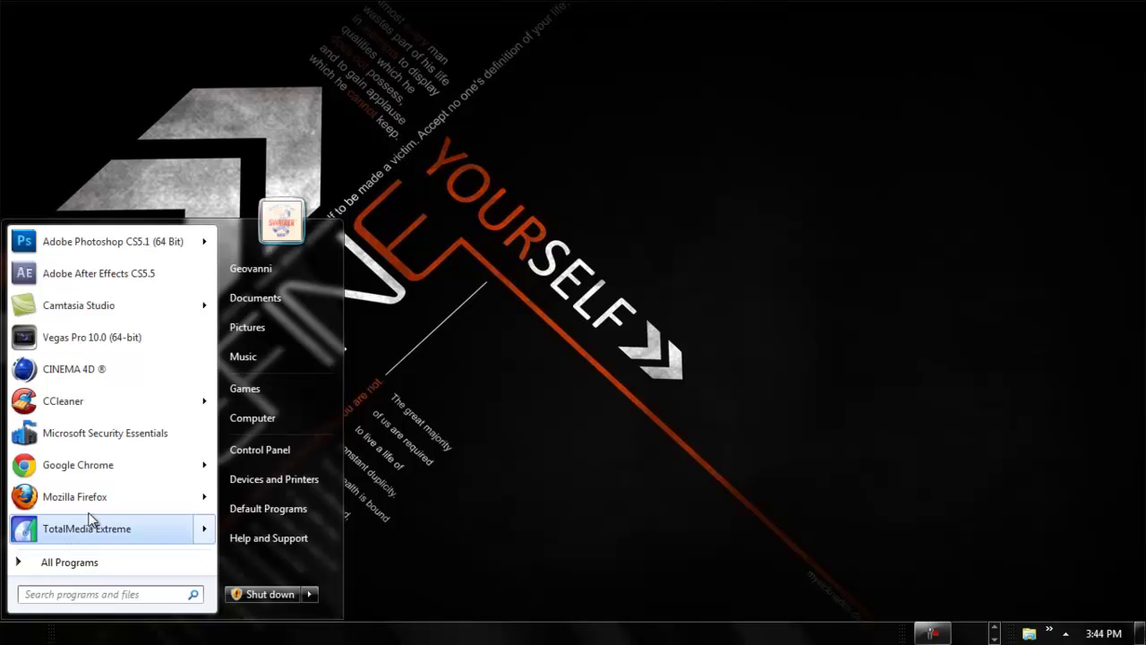
pyautogui.click(776, 547)
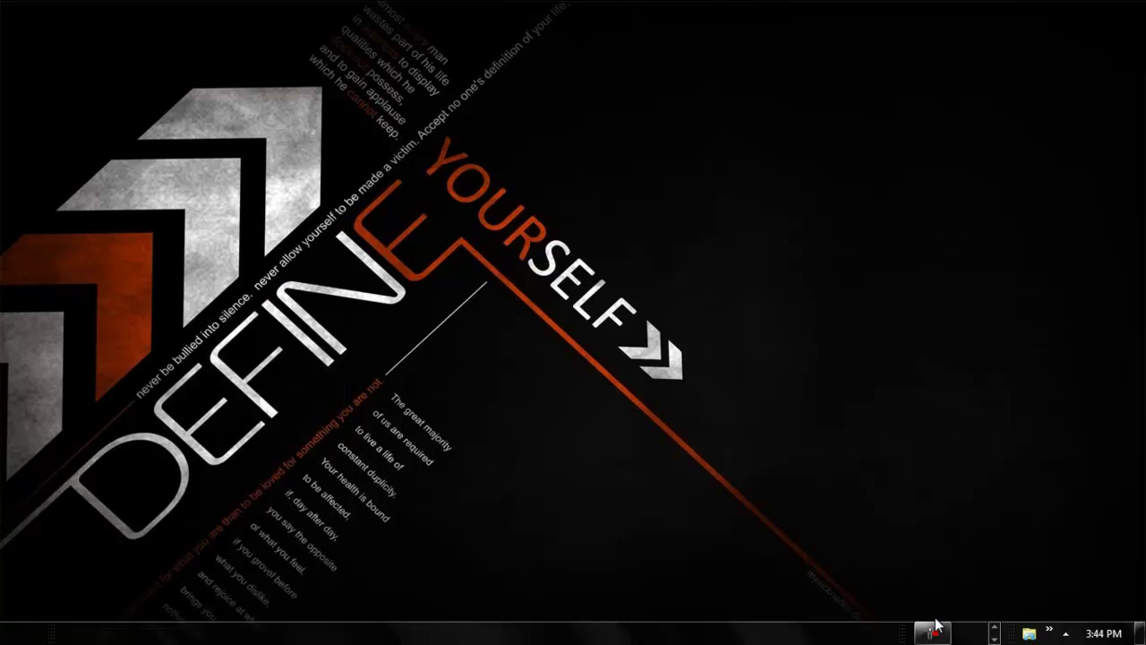
# - Bring up the CCleaner window and show the Microsoft Security Essentials window in front of it
pyautogui.click(996, 636)
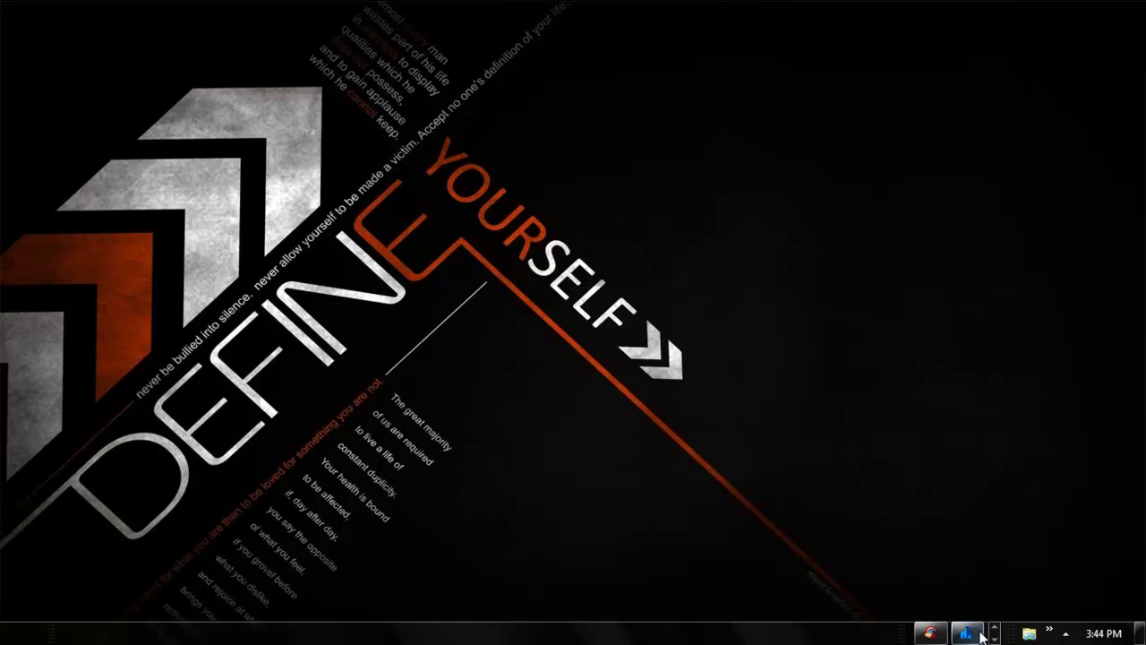
pyautogui.click(933, 635)
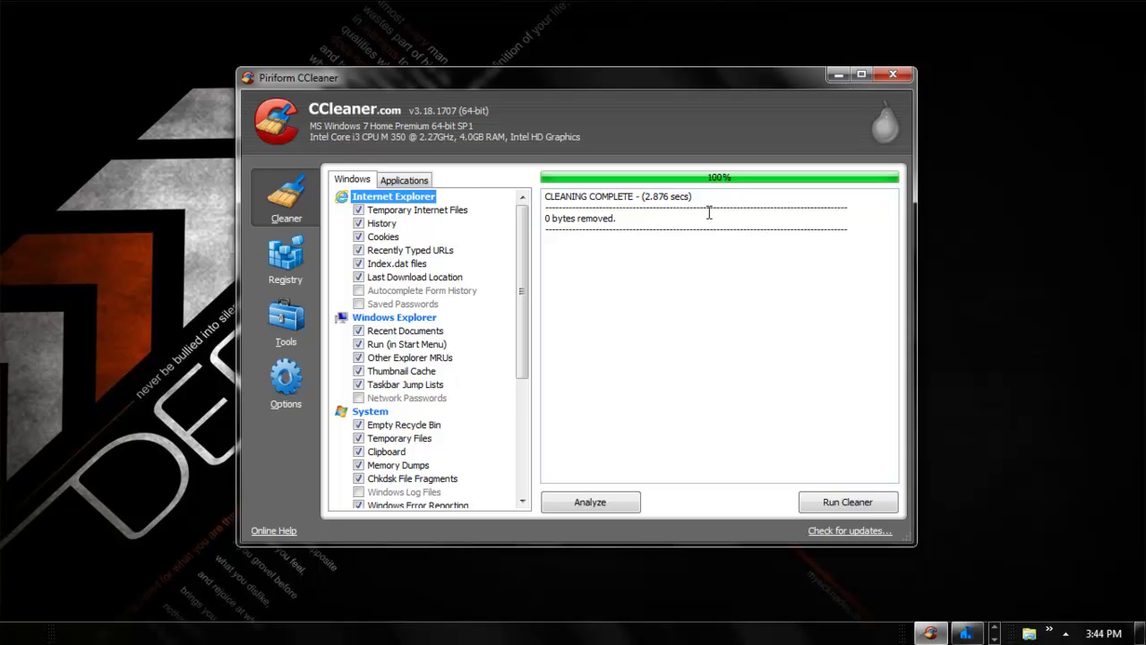
pyautogui.click(960, 636)
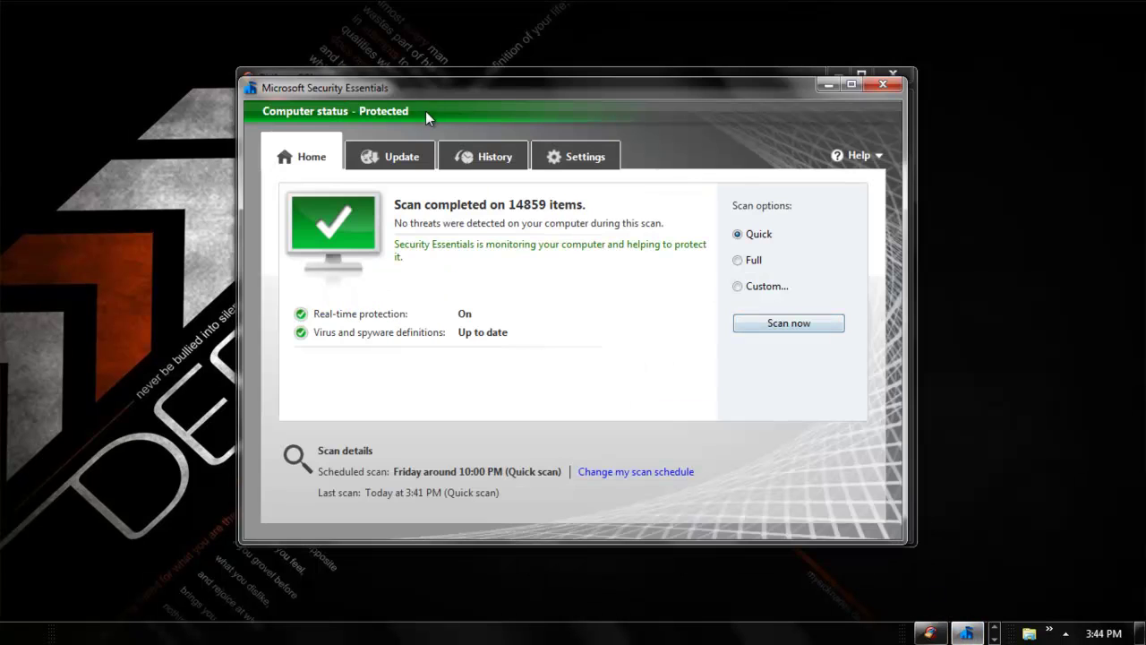
# - Move the Microsoft Security Essentials window just below the CCleaner title bar and widen it to about the CCleaner window's width
pyautogui.moveTo(387, 87)
pyautogui.mouseDown()
pyautogui.moveTo(382, 79)
pyautogui.moveTo(392, 81)
pyautogui.mouseUp()
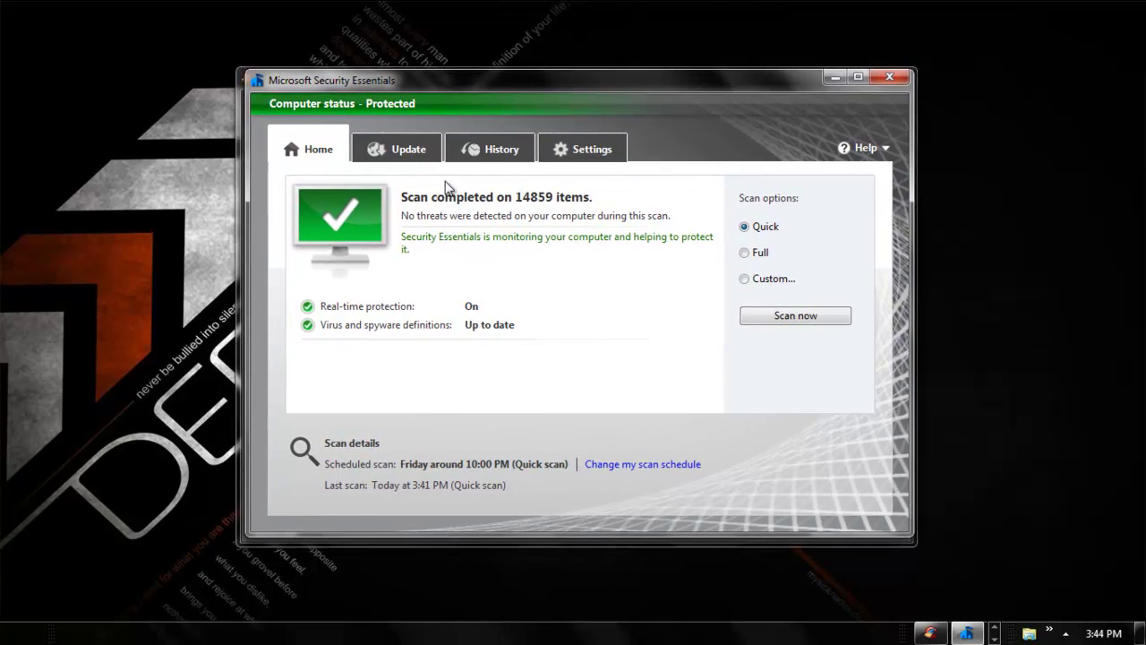
pyautogui.moveTo(796, 80); pyautogui.dragTo(785, 105)
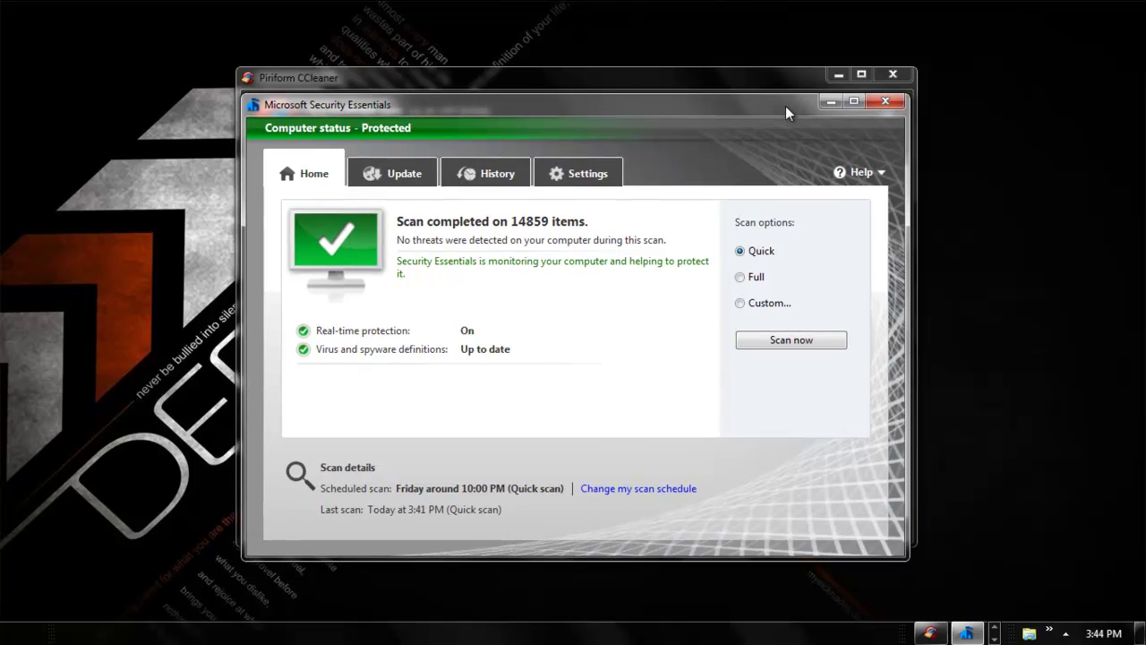
pyautogui.moveTo(907, 154); pyautogui.dragTo(915, 152)
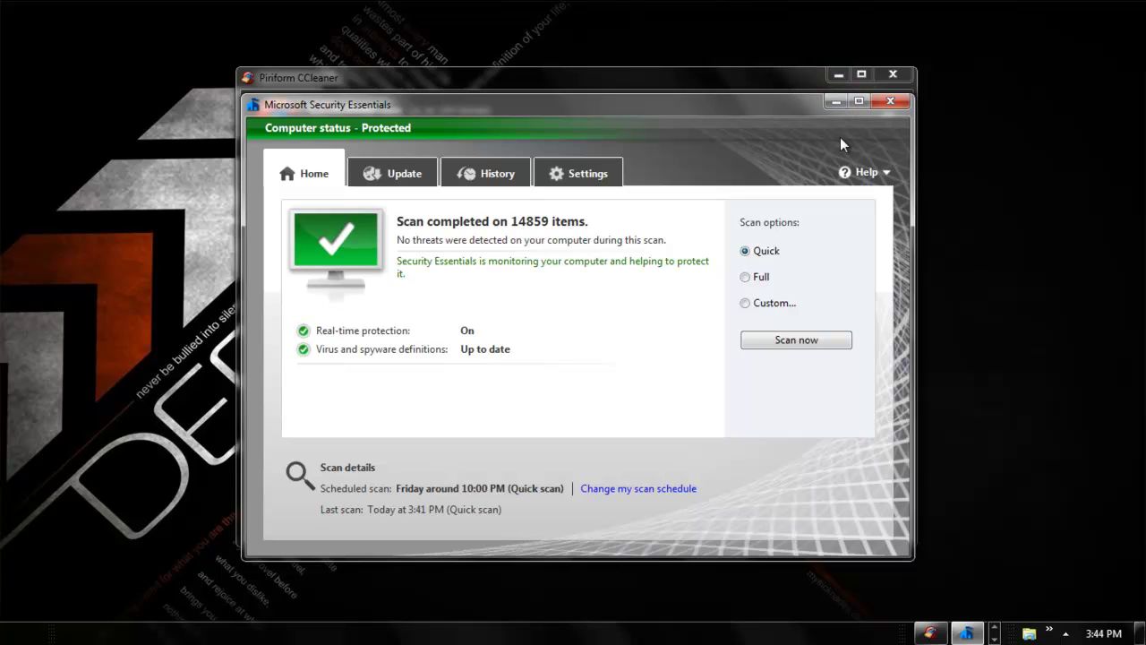
pyautogui.moveTo(240, 183); pyautogui.dragTo(236, 182)
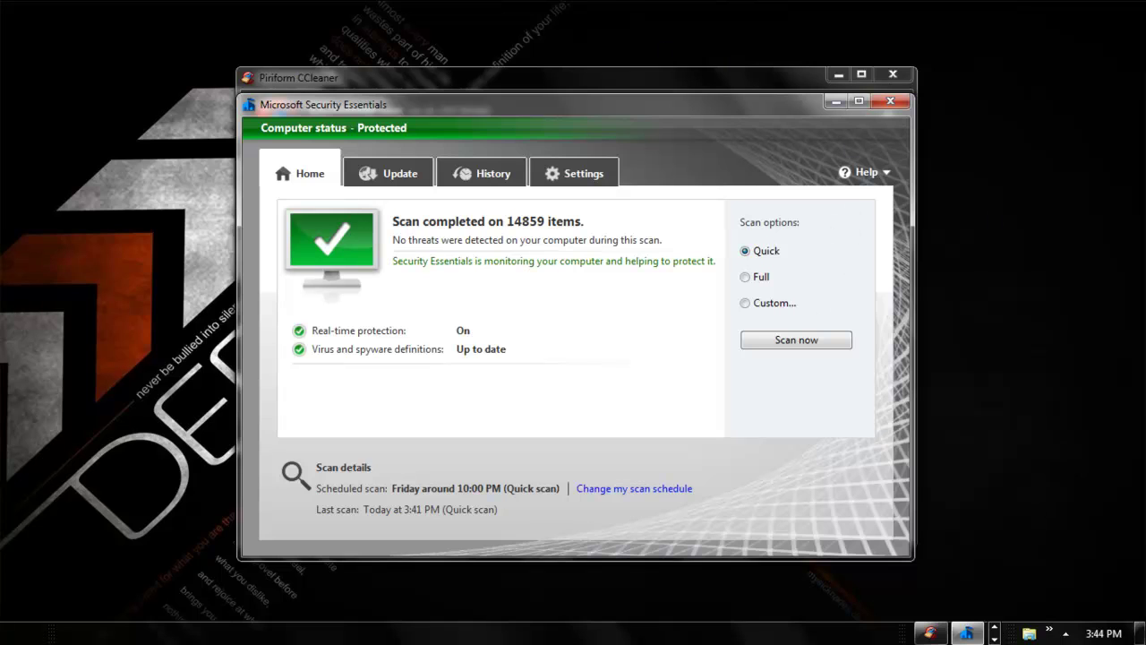
# - Switch to Google Chrome and go to Google.com
pyautogui.press('super')
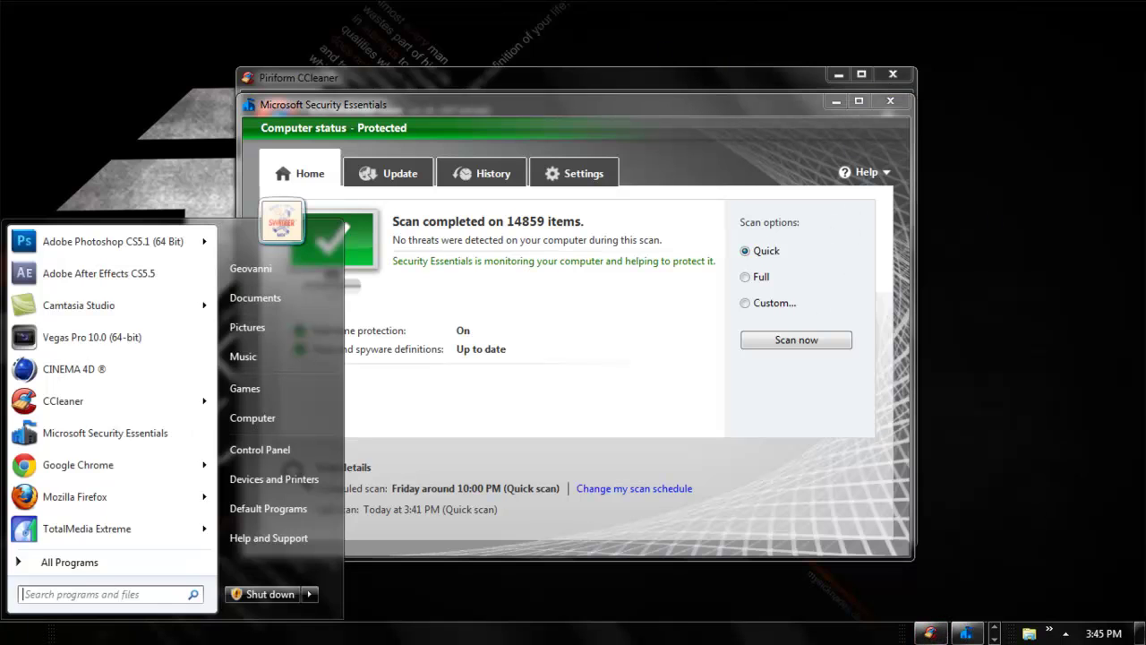
pyautogui.click(147, 465)
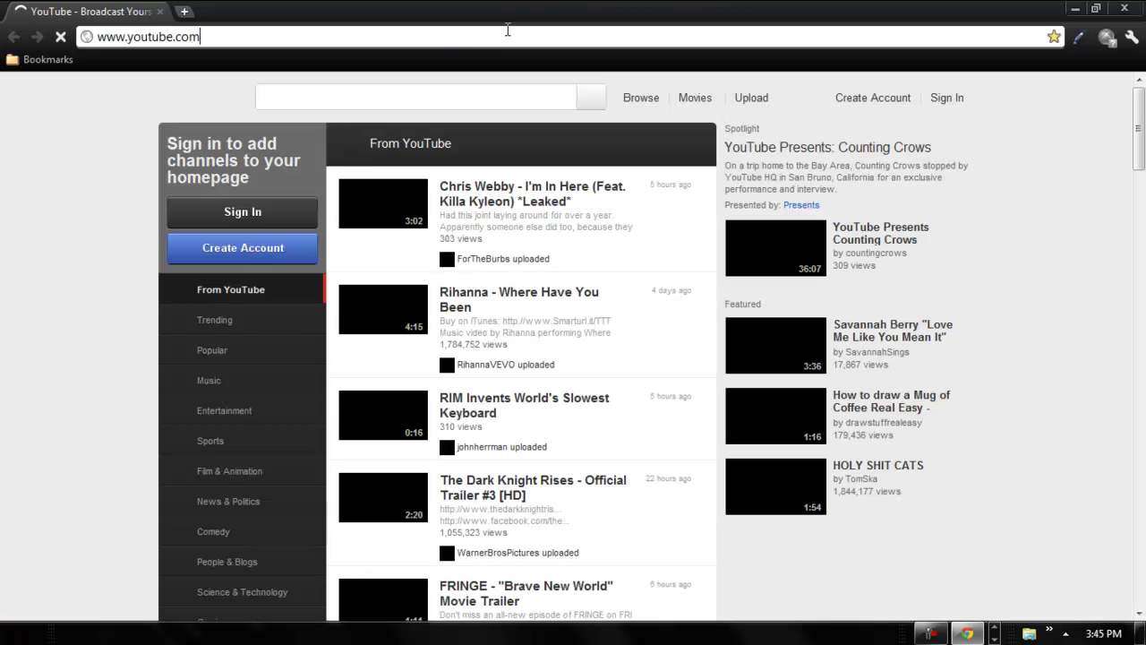
pyautogui.click(507, 31)
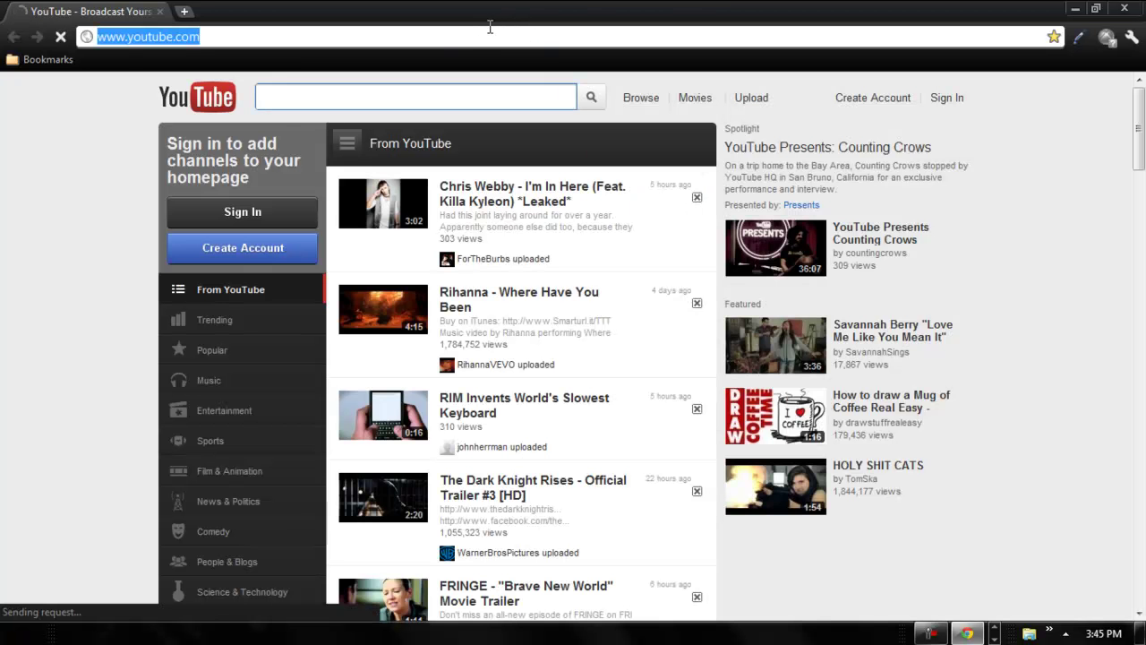
pyautogui.write('Google.com')
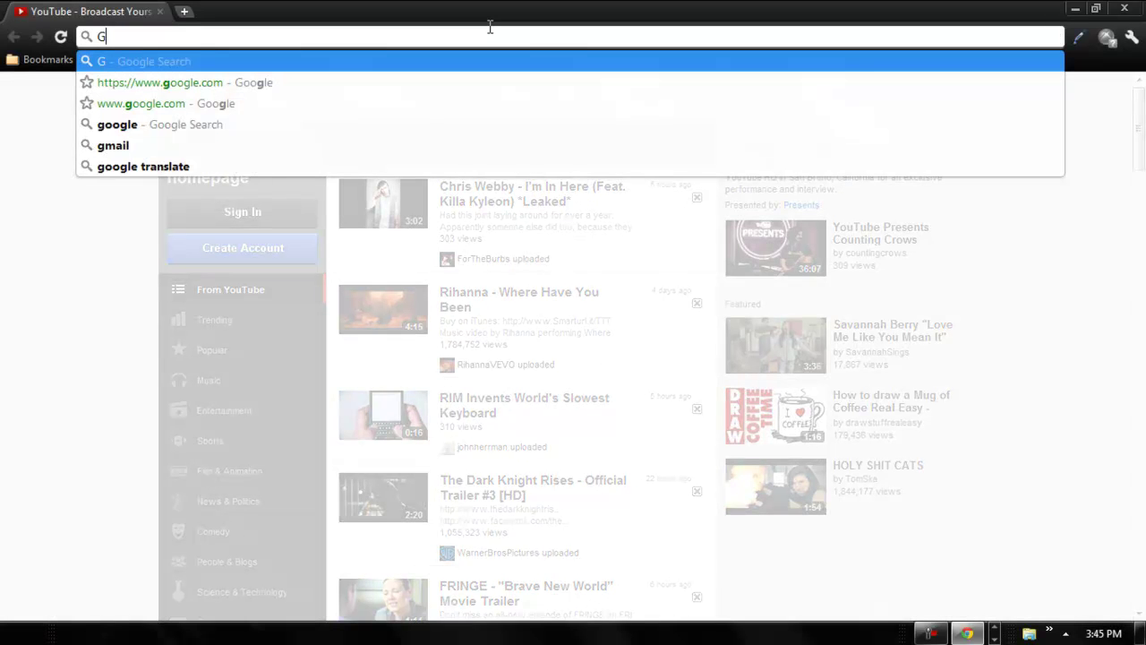
pyautogui.press('Return')
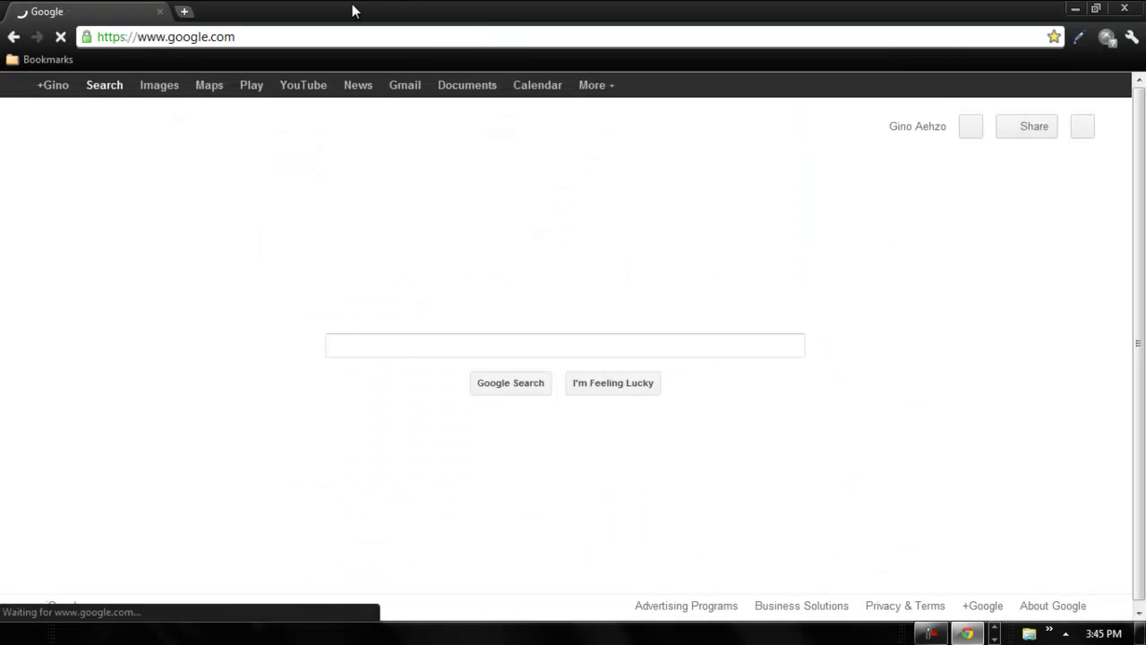
# - Search Google for CCleaner and open the "CCleaner - PC Optimization and Cleaning - Free Download" result on piriform.com
pyautogui.write('CCleann')
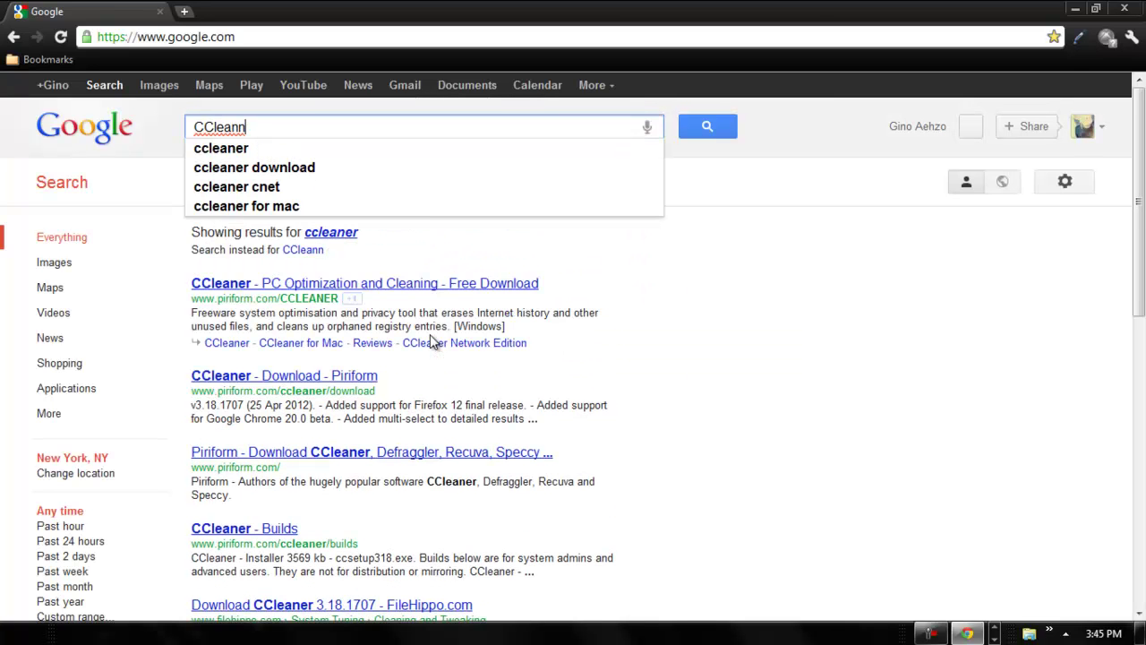
pyautogui.press('BackSpace')
pyautogui.write('er')
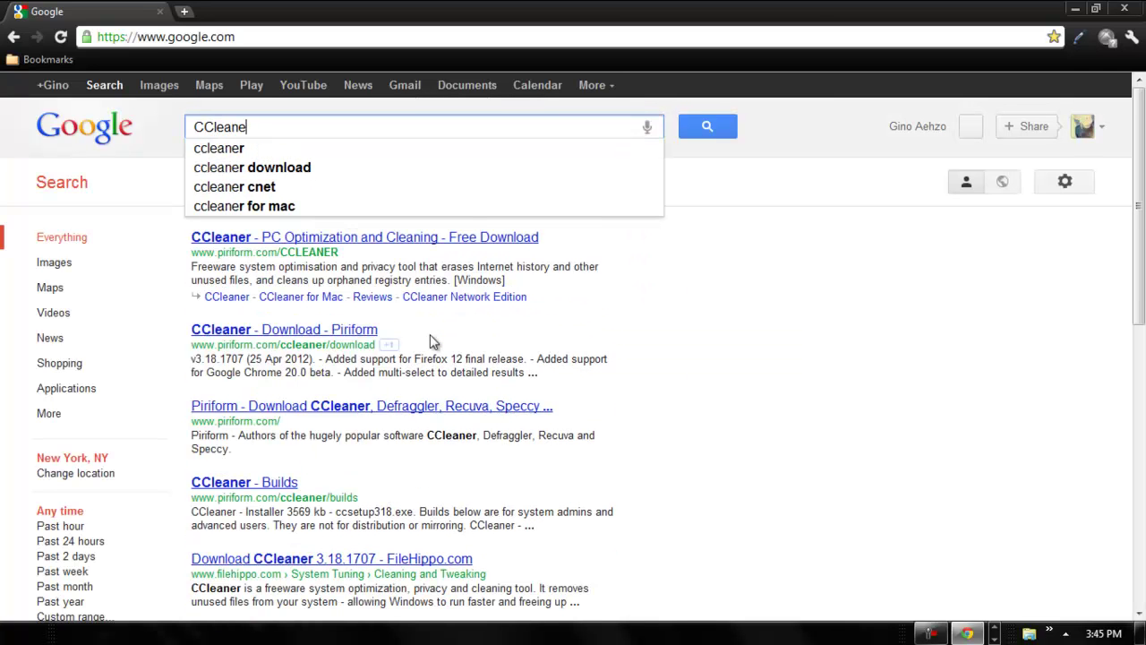
pyautogui.press('Return')
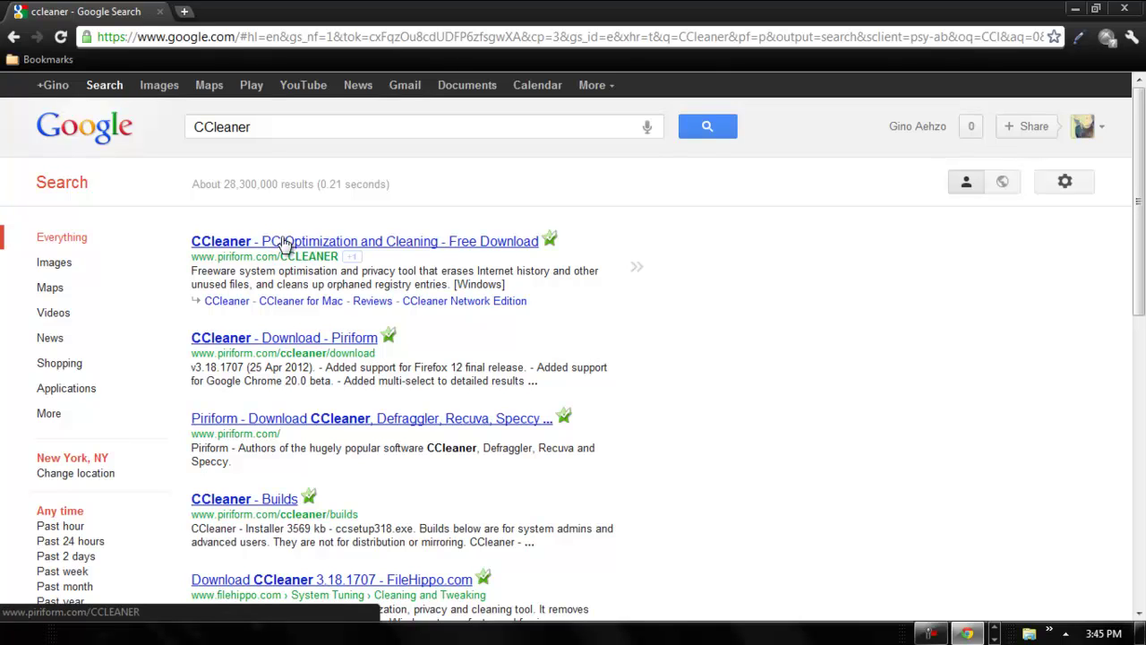
pyautogui.click(283, 242)
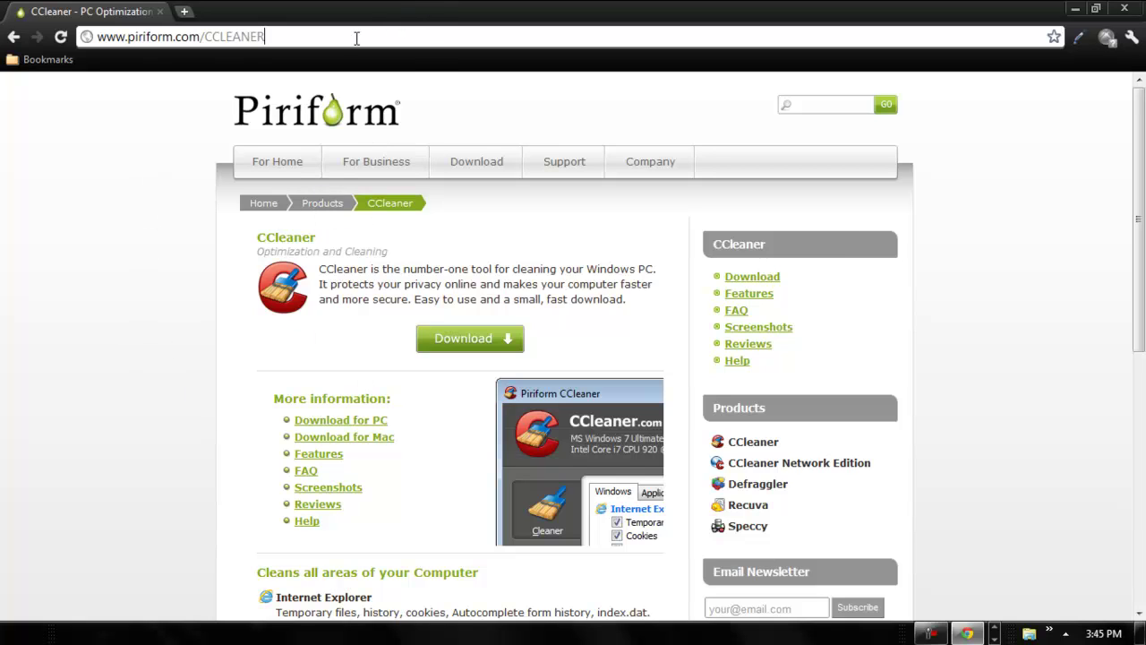
# - Examine the CCleaner page's web address, its download options and the list of computer areas the program cleans
pyautogui.moveTo(269, 37); pyautogui.dragTo(223, 41)
pyautogui.click(224, 42)
pyautogui.click(98, 236)
pyautogui.scroll(-3, 466, 324)
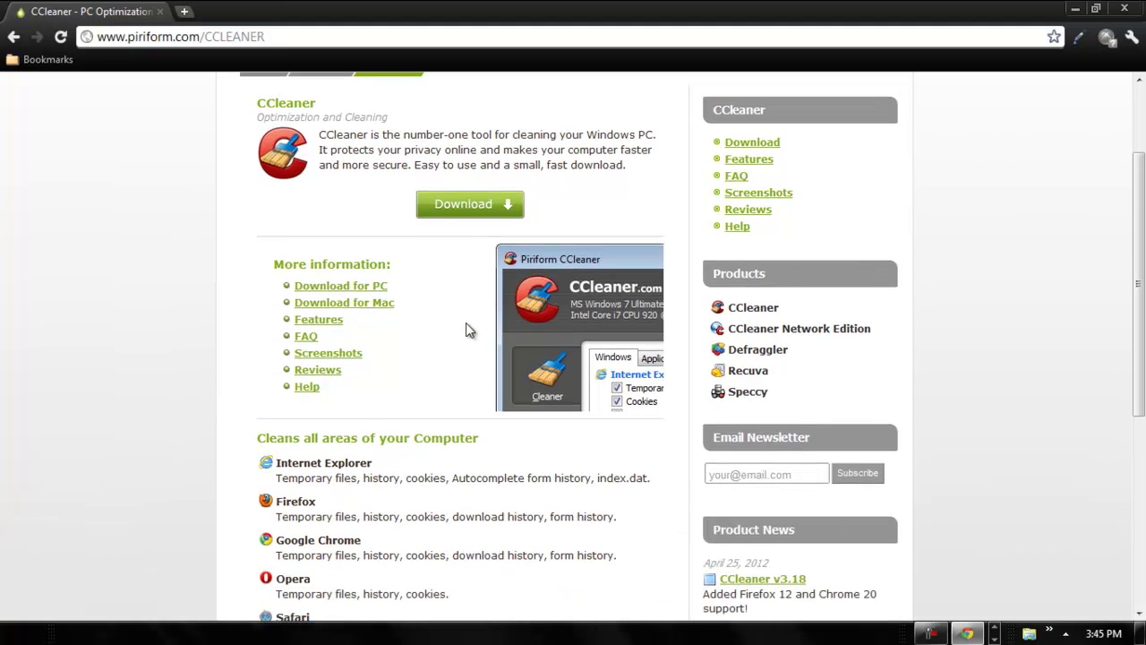
pyautogui.scroll(-1, 466, 330)
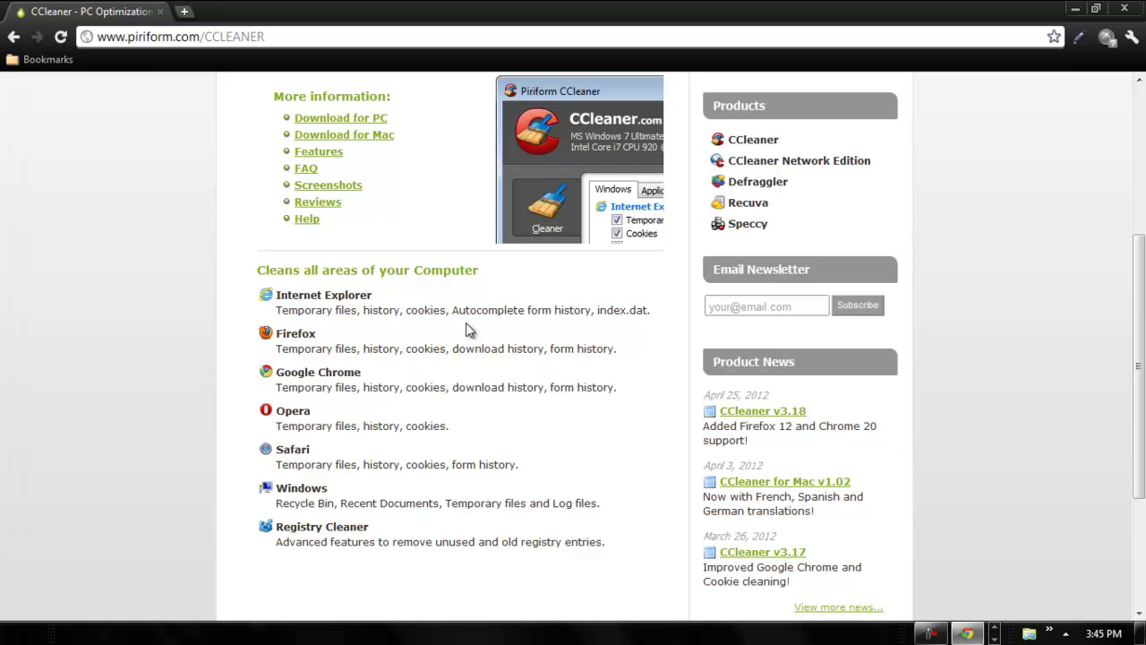
pyautogui.scroll(-2, 466, 330)
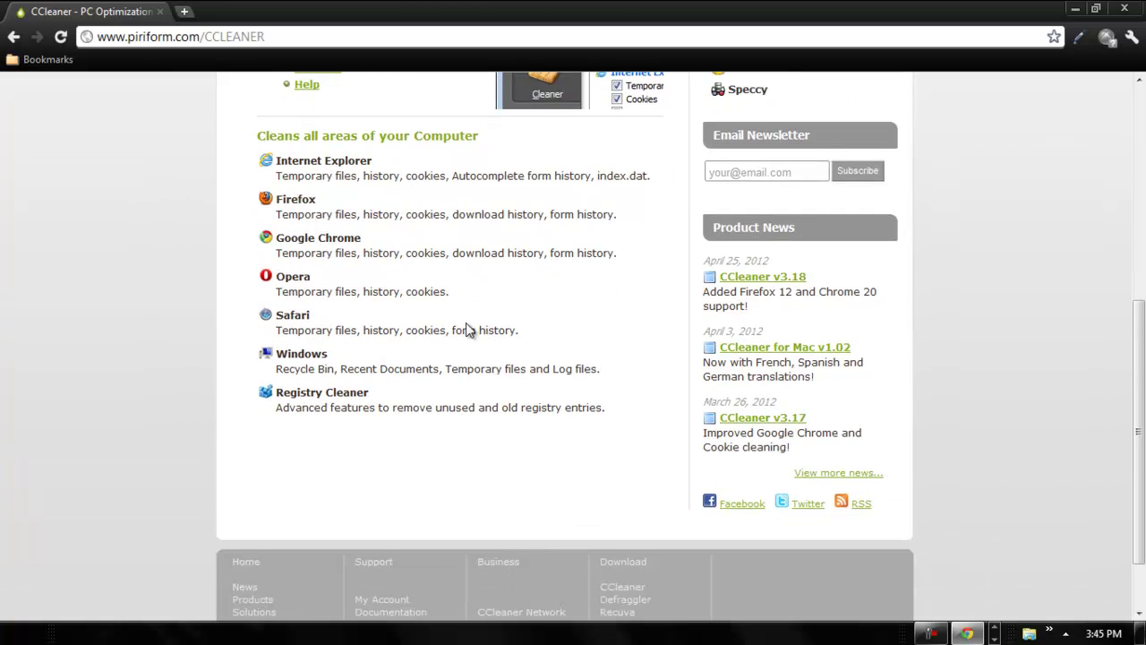
pyautogui.scroll(3, 465, 330)
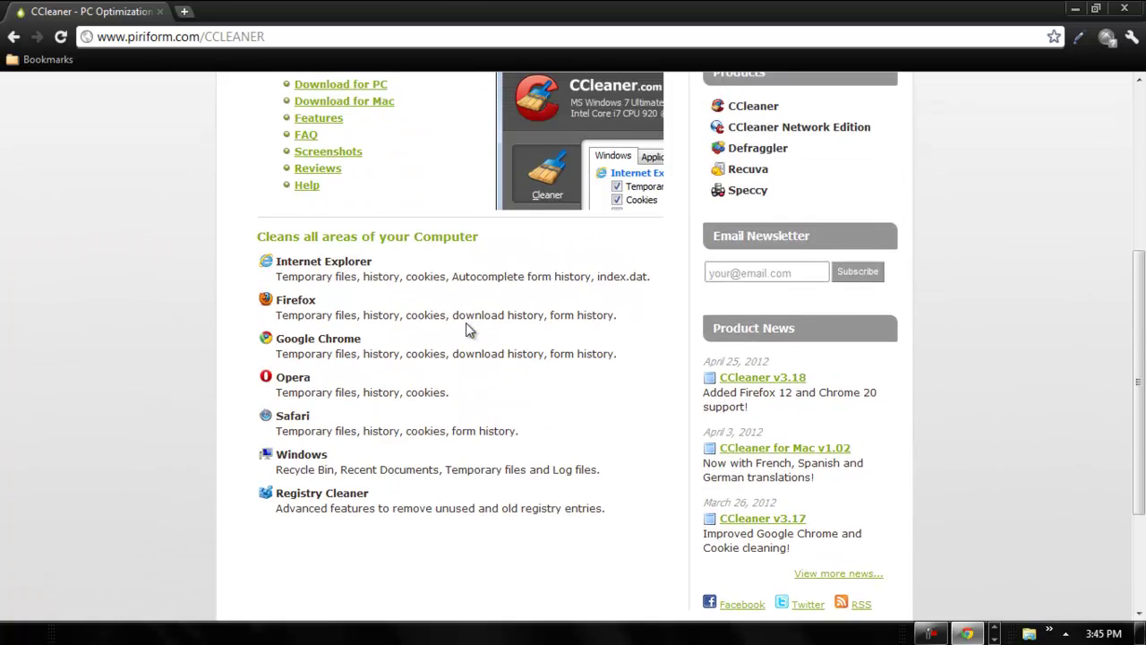
pyautogui.scroll(3, 466, 324)
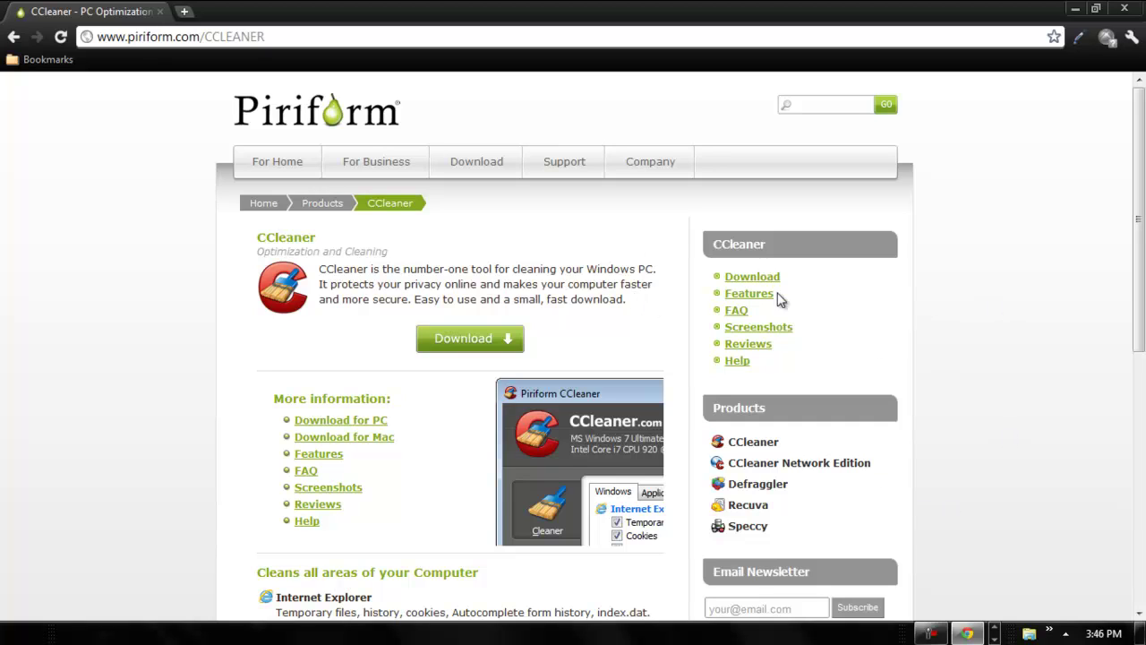
# - Look through Piriform's Download page, and open the CCleaner product page from its list to review the description and download option
pyautogui.click(492, 166)
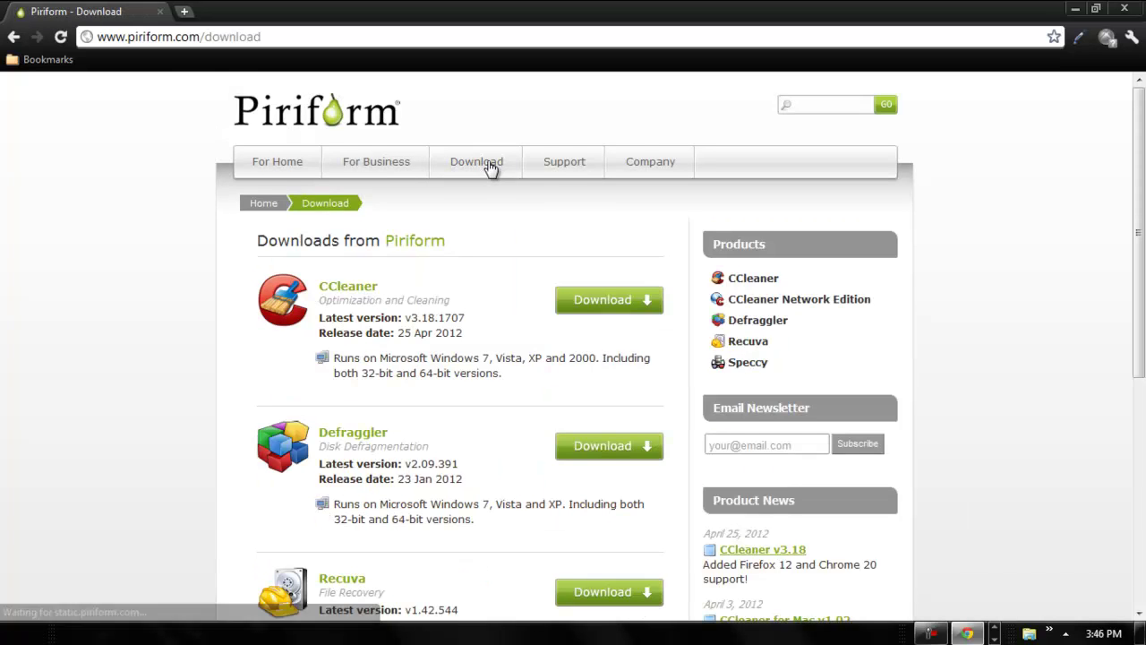
pyautogui.scroll(-3, 492, 167)
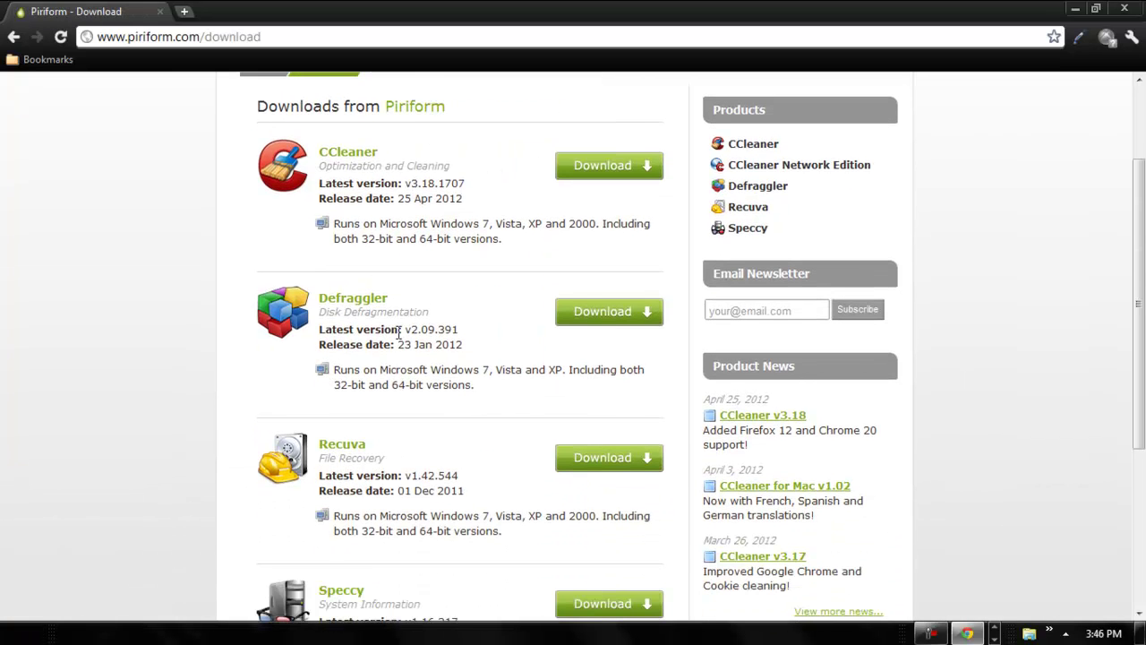
pyautogui.scroll(-2, 399, 332)
pyautogui.scroll(2, 399, 331)
pyautogui.click(360, 191)
pyautogui.scroll(-3, 469, 231)
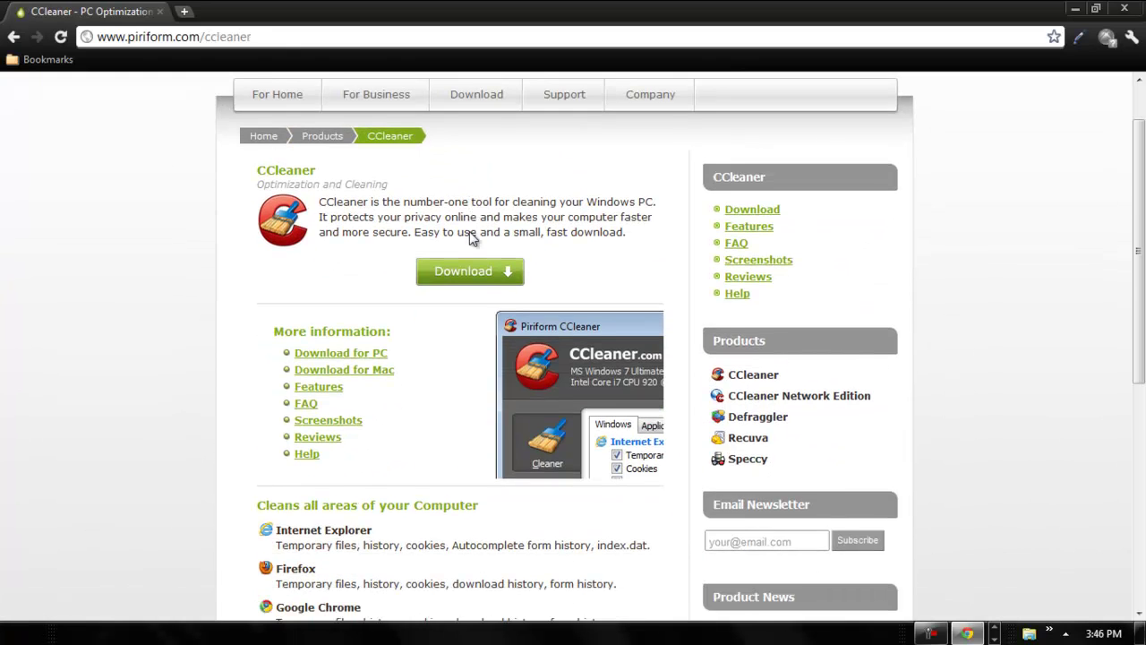
pyautogui.scroll(-4, 470, 231)
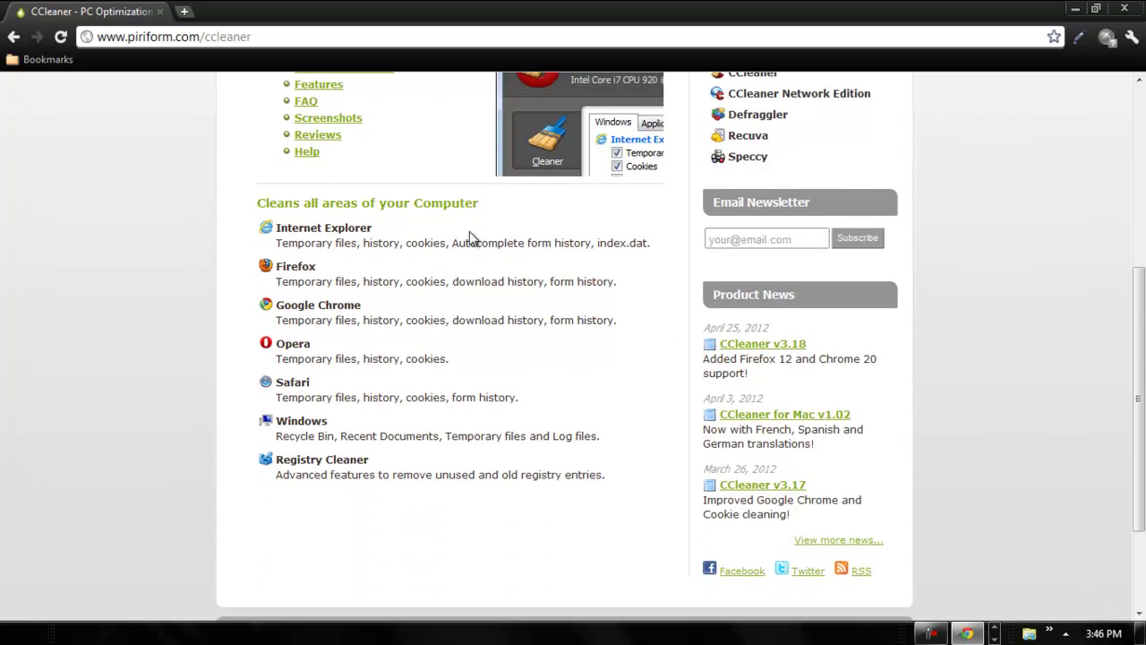
pyautogui.scroll(3, 469, 231)
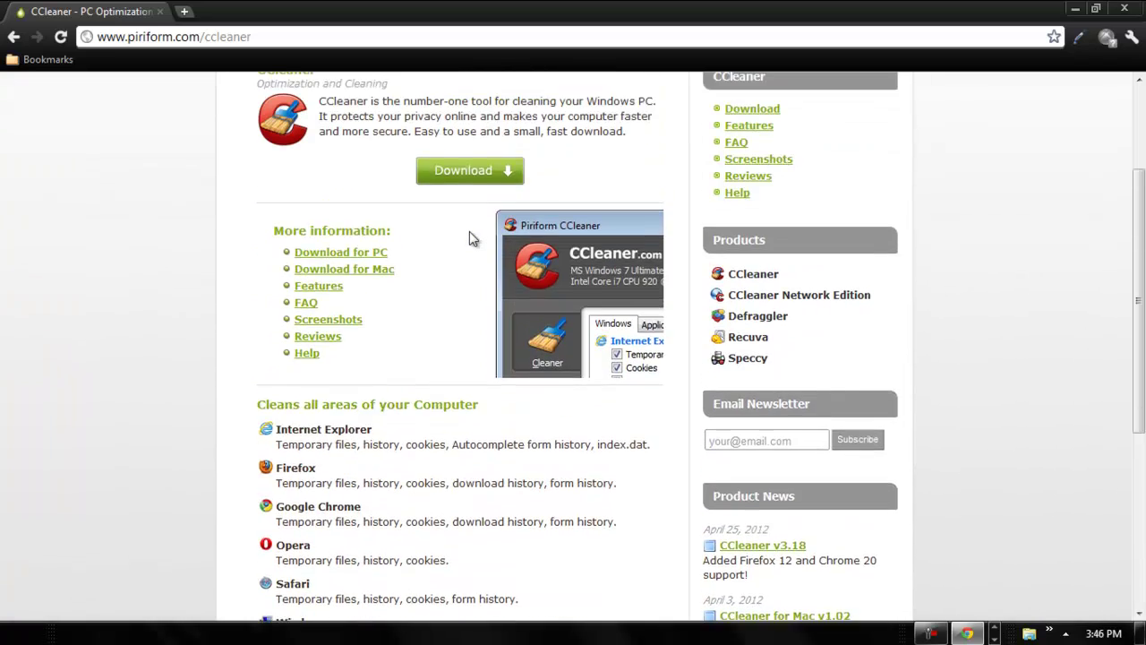
pyautogui.scroll(2, 470, 238)
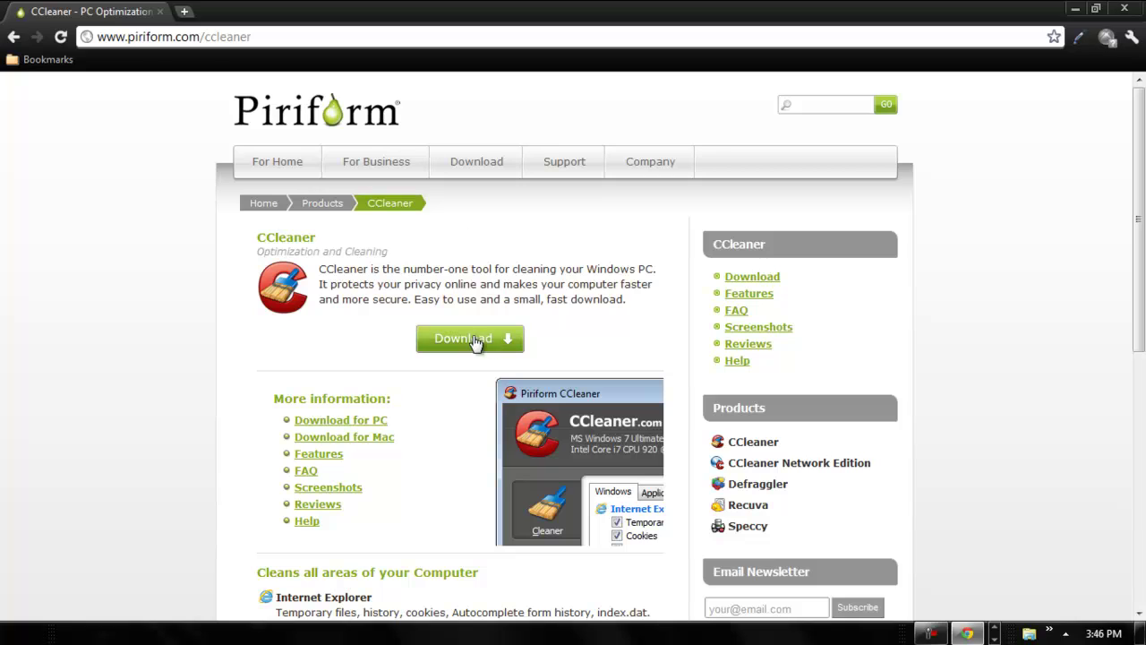
# - Open Google.com in a new browser tab, keeping the CCleaner page open
pyautogui.click(186, 11)
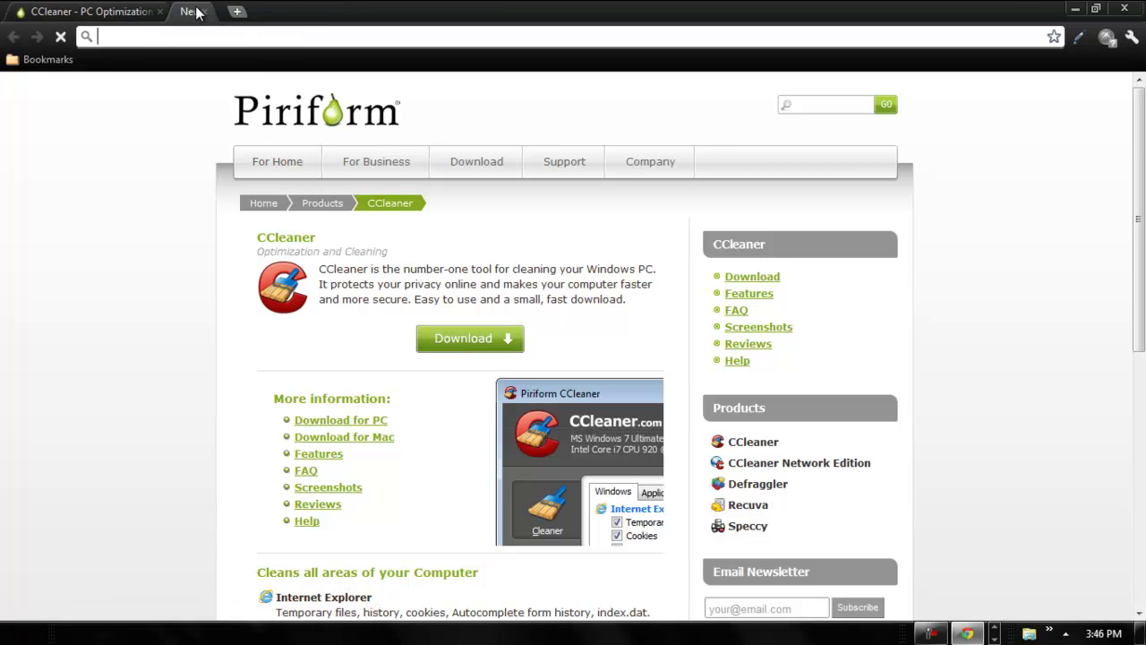
pyautogui.write('Google.com')
pyautogui.press('Return')
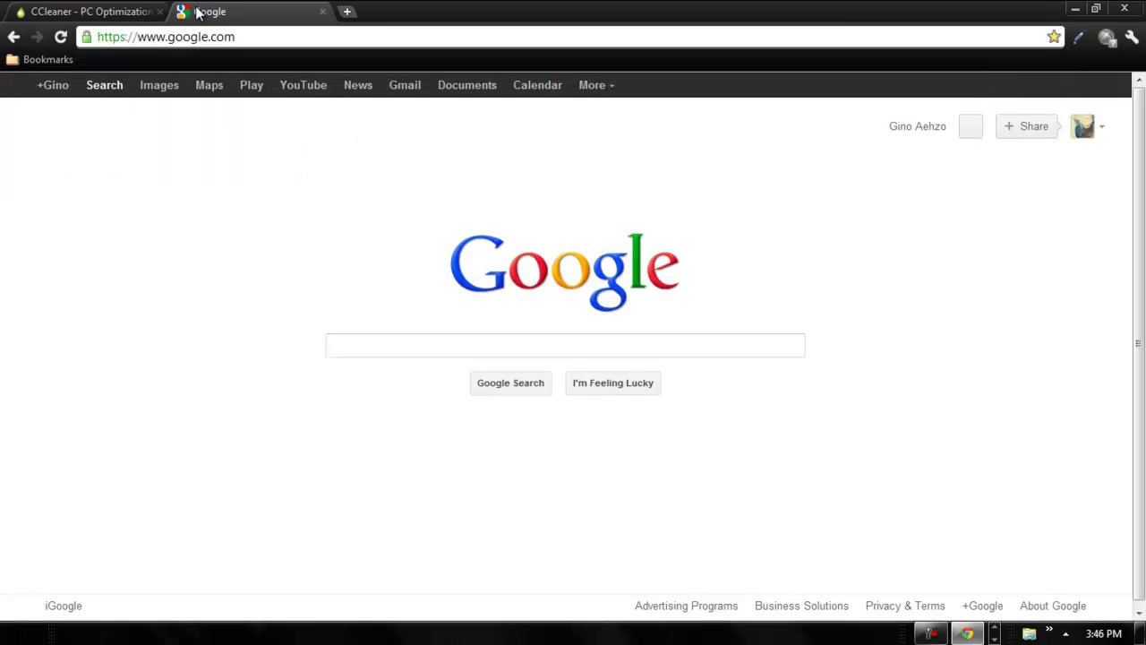
# - Search Google for microsoft security essentials using the suggested query
pyautogui.write('Mis')
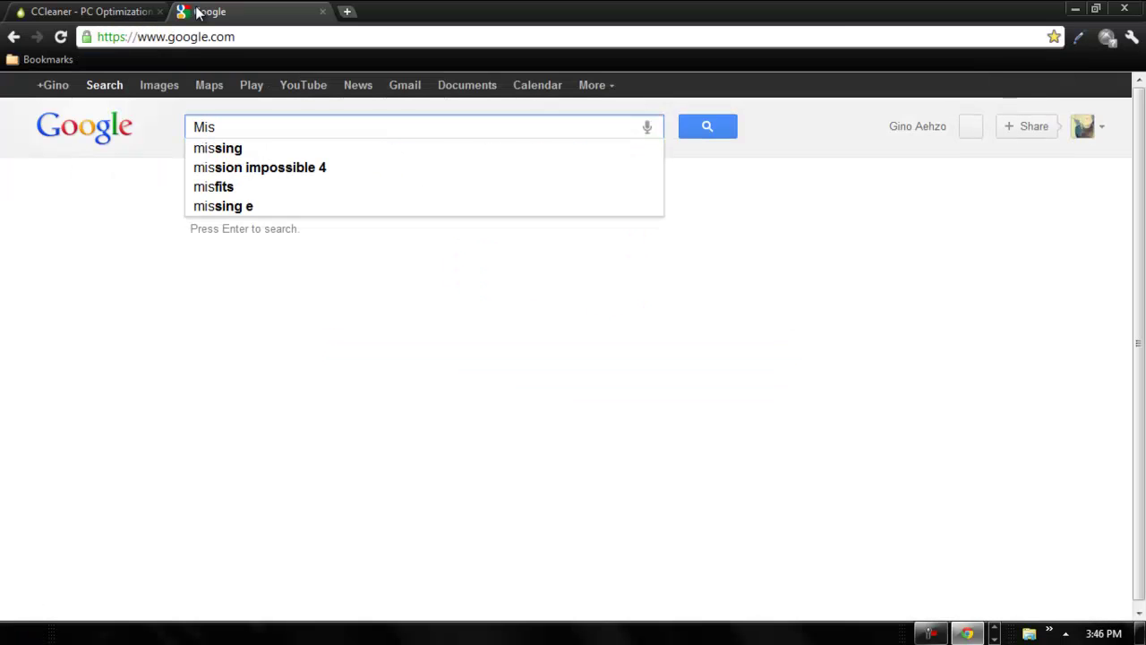
pyautogui.press('BackSpace')
pyautogui.write('cros')
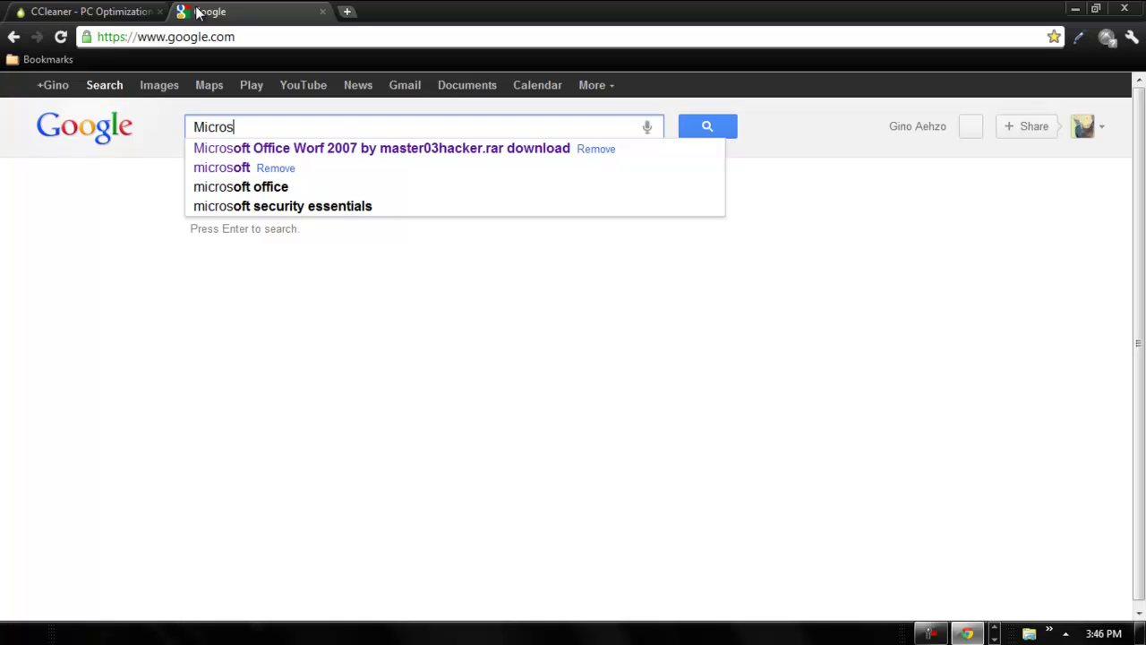
pyautogui.write('t')
pyautogui.press('Down')
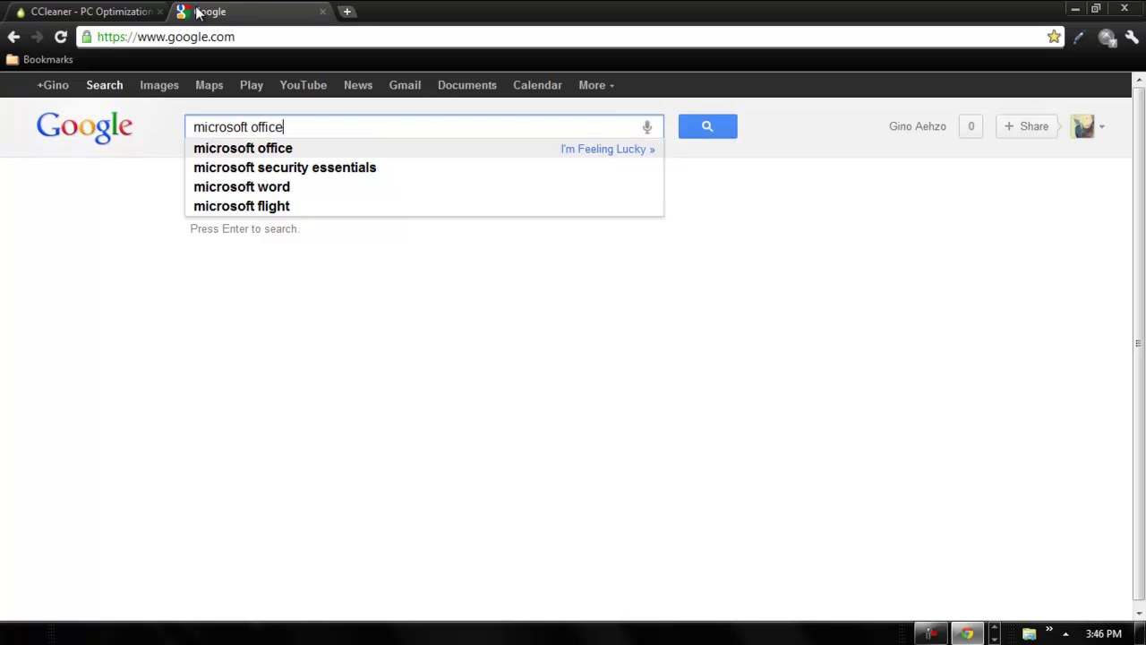
pyautogui.press('Down')
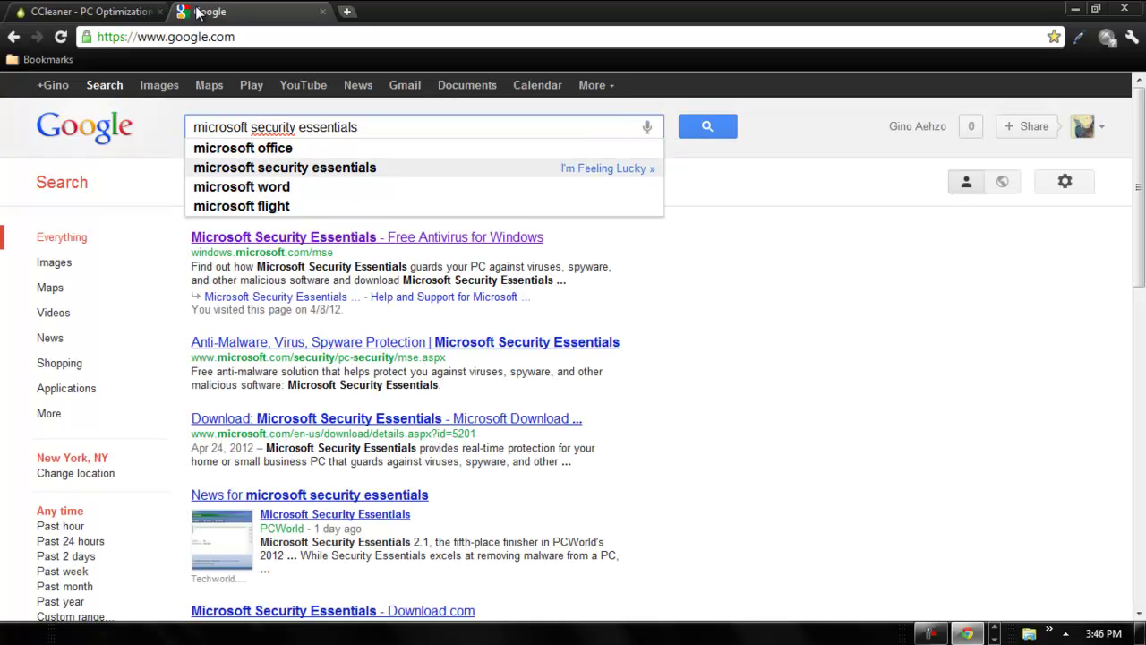
# - Run the Google search for microsoft security essentials and open the windows.microsoft.com Free Antivirus for Windows result
pyautogui.press('Return')
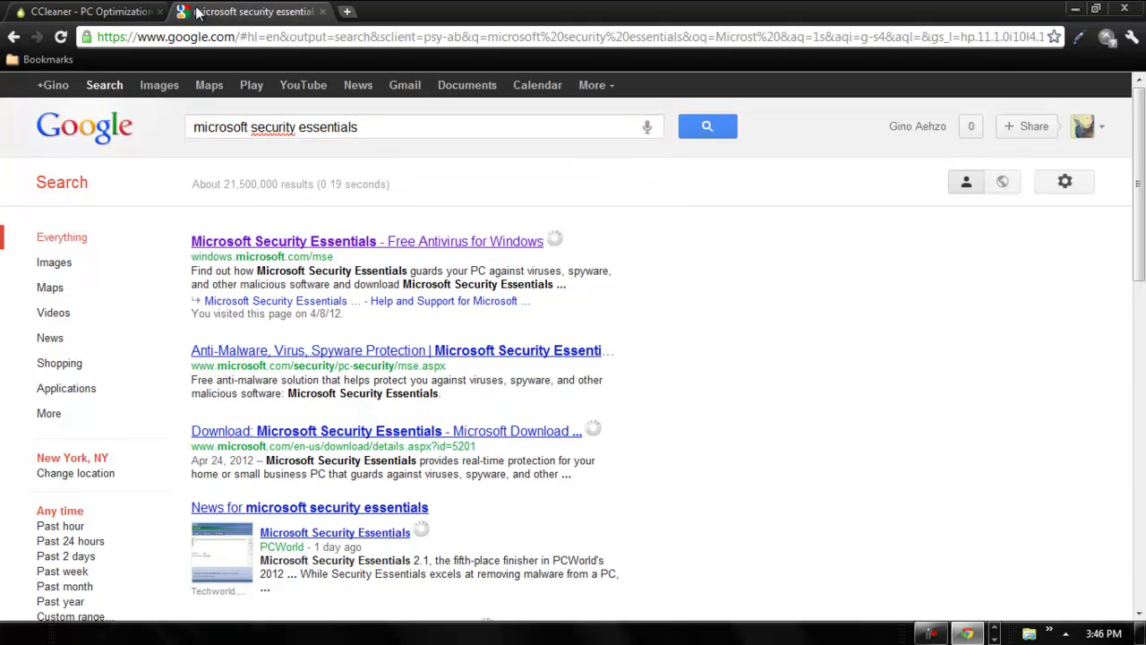
pyautogui.click(351, 247)
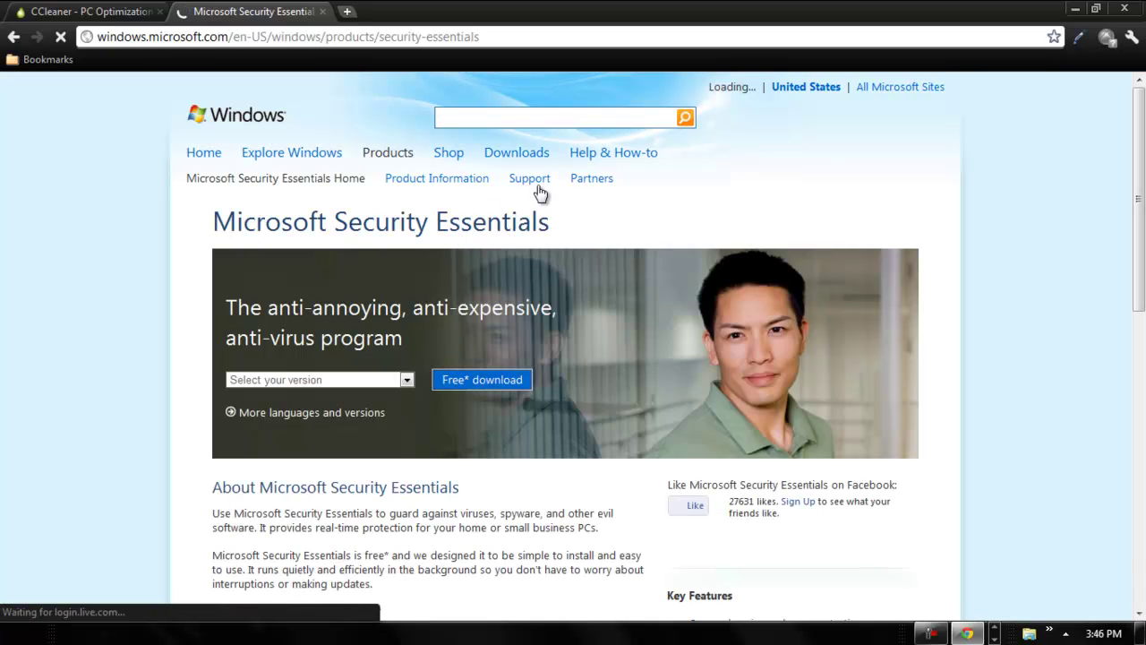
pyautogui.moveTo(517, 152)
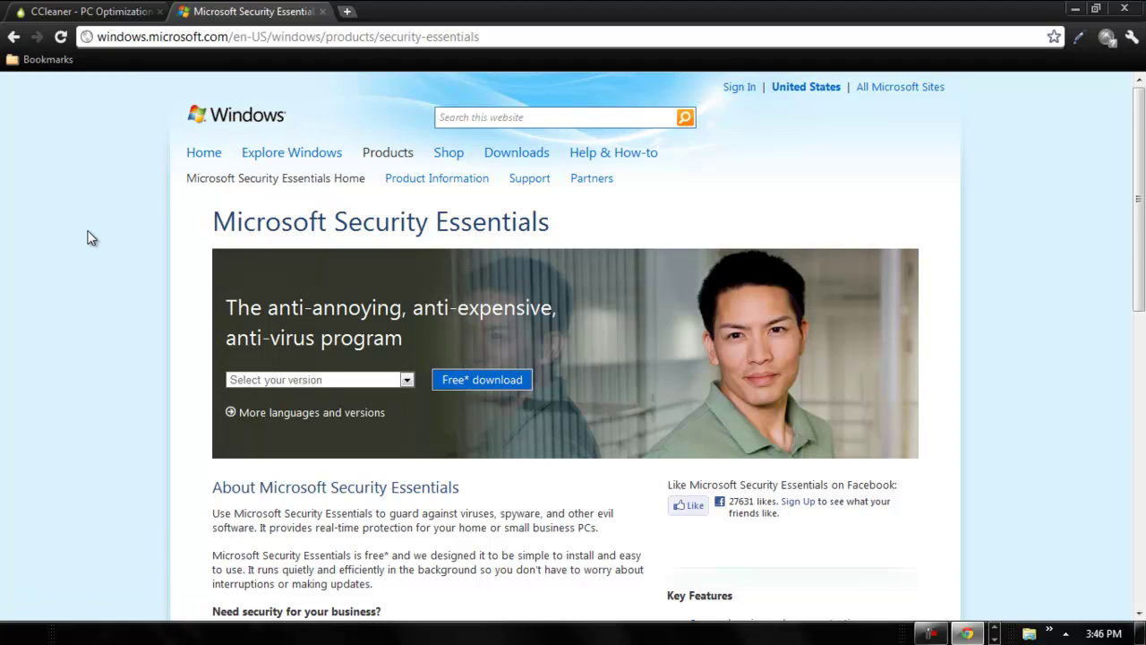
# - Review the Microsoft Security Essentials page's description, key features and the Windows versions offered for the free download
pyautogui.scroll(-3, 89, 238)
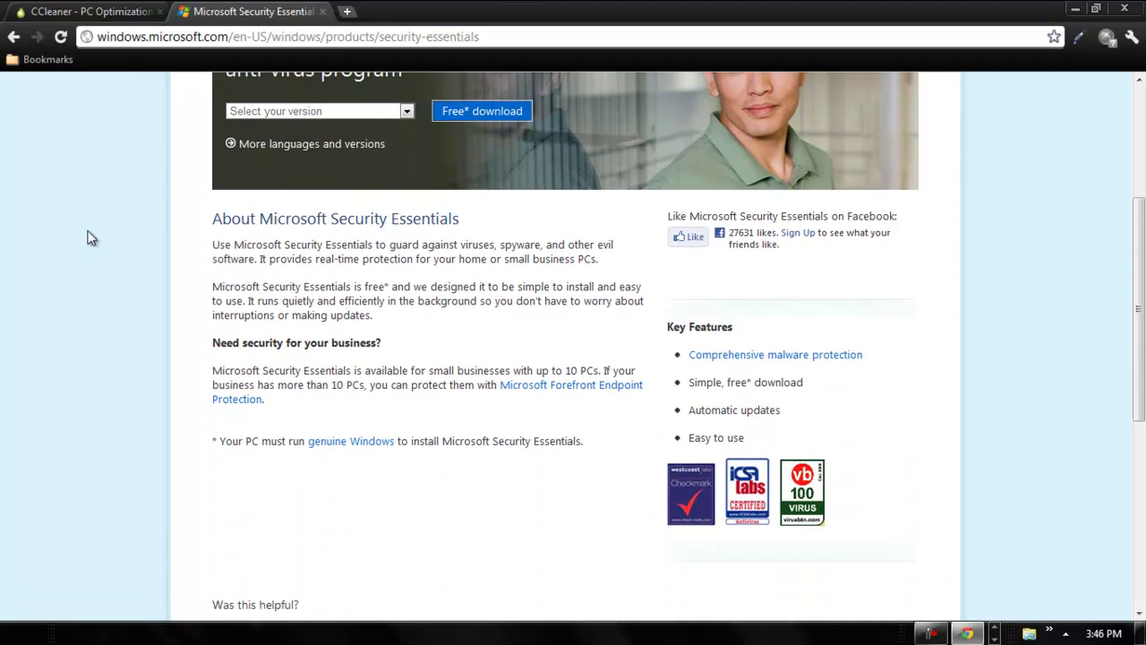
pyautogui.scroll(-3, 90, 237)
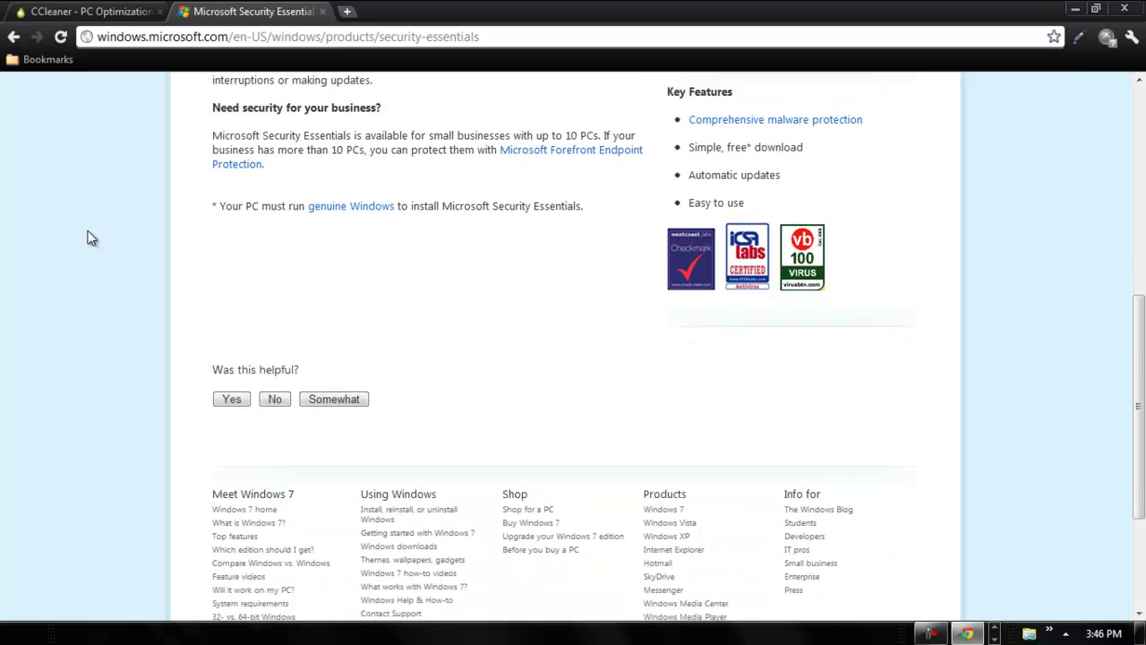
pyautogui.scroll(5, 89, 237)
pyautogui.scroll(1, 87, 237)
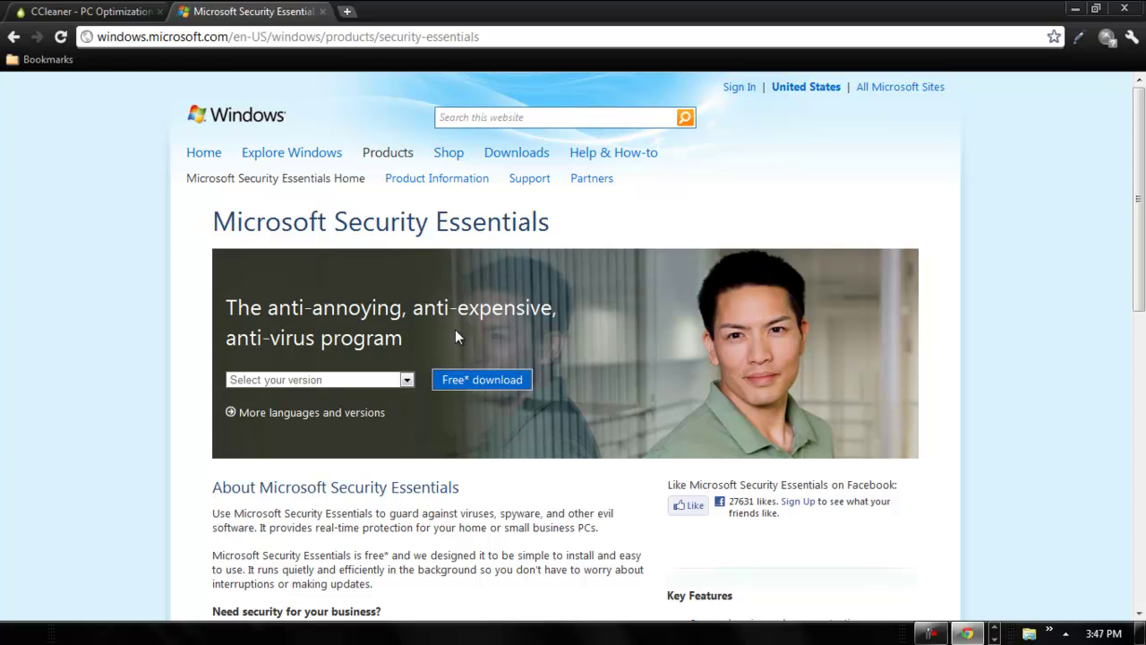
pyautogui.click(385, 380)
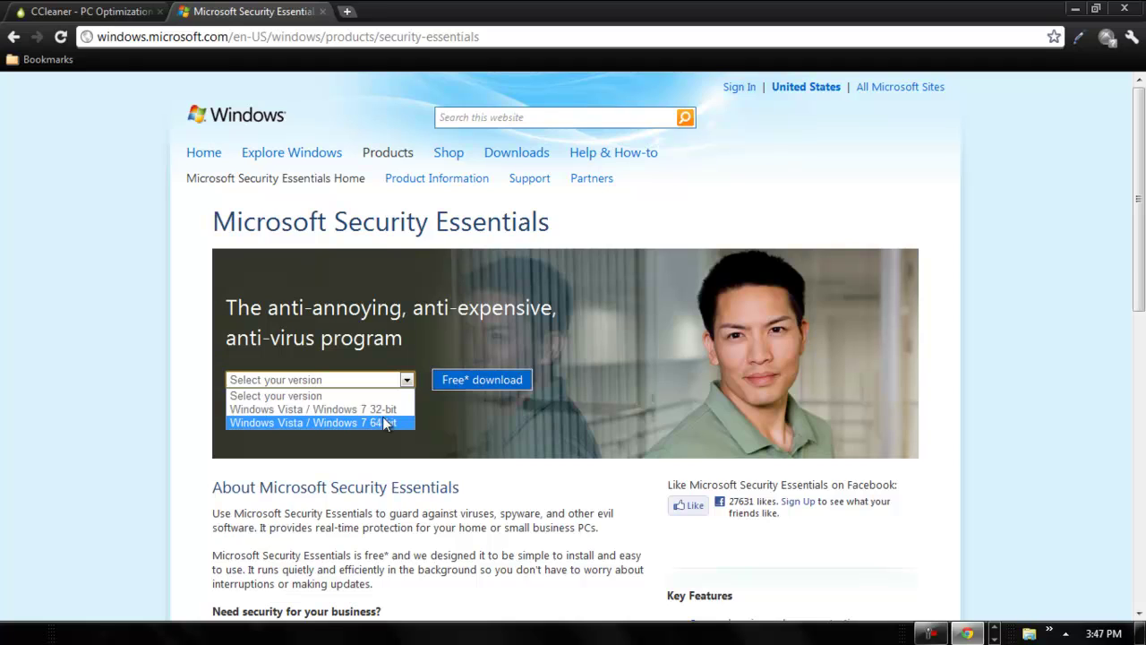
pyautogui.click(480, 437)
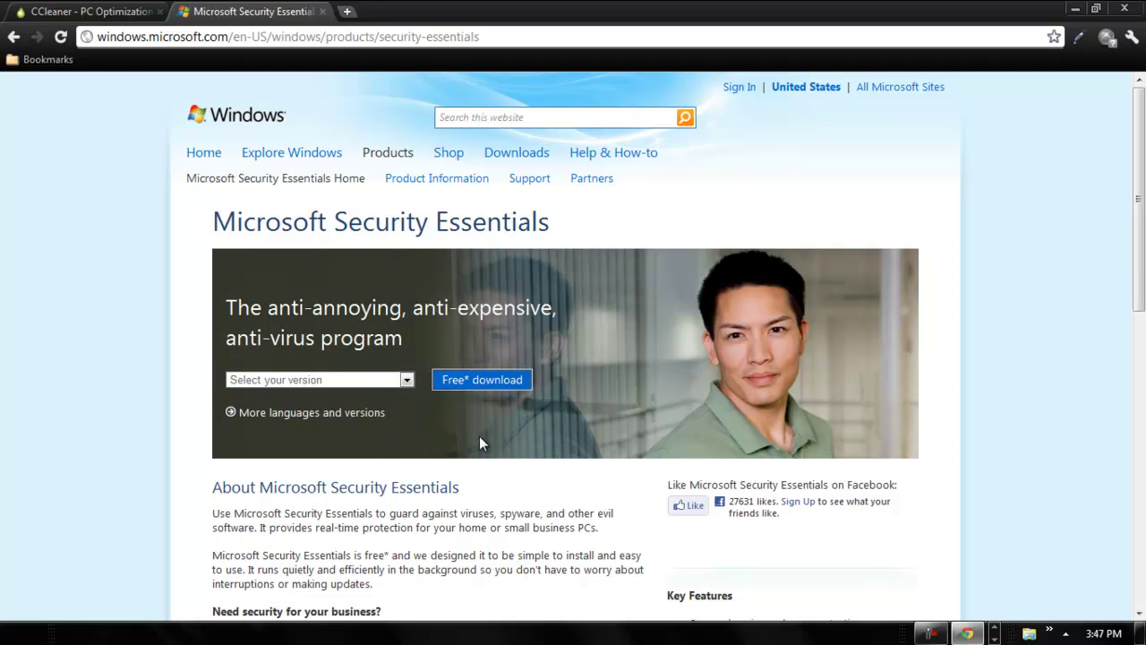
# - Minimize the browser to switch to the Microsoft Security Essentials program and position its window over the CCleaner window
pyautogui.click(1076, 8)
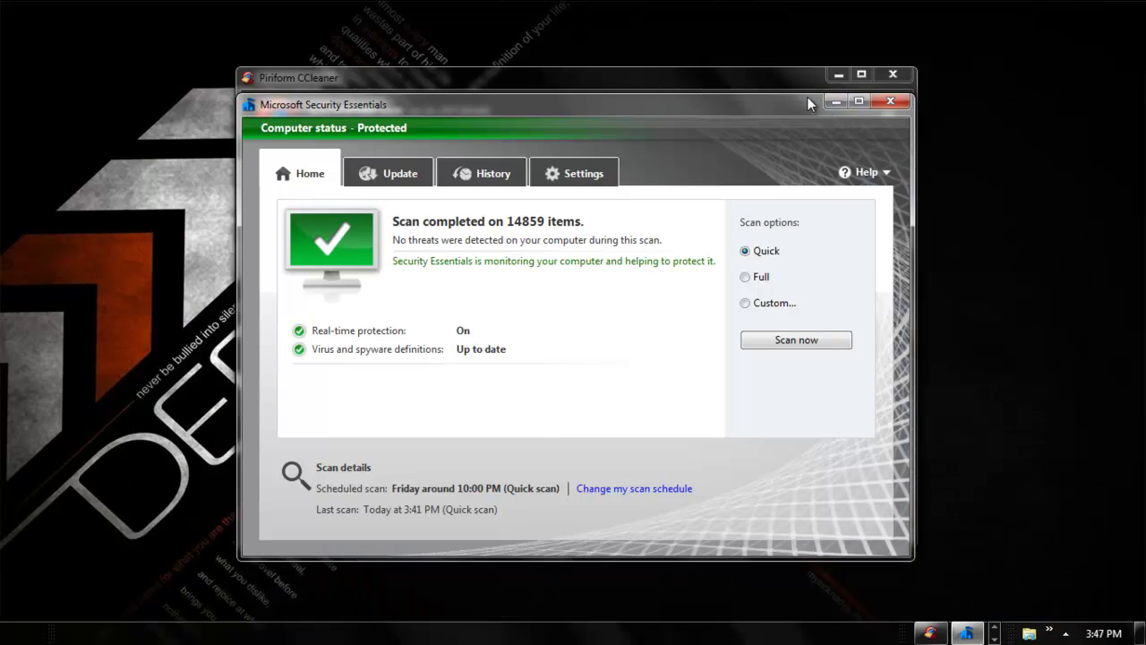
pyautogui.moveTo(807, 97); pyautogui.dragTo(809, 83)
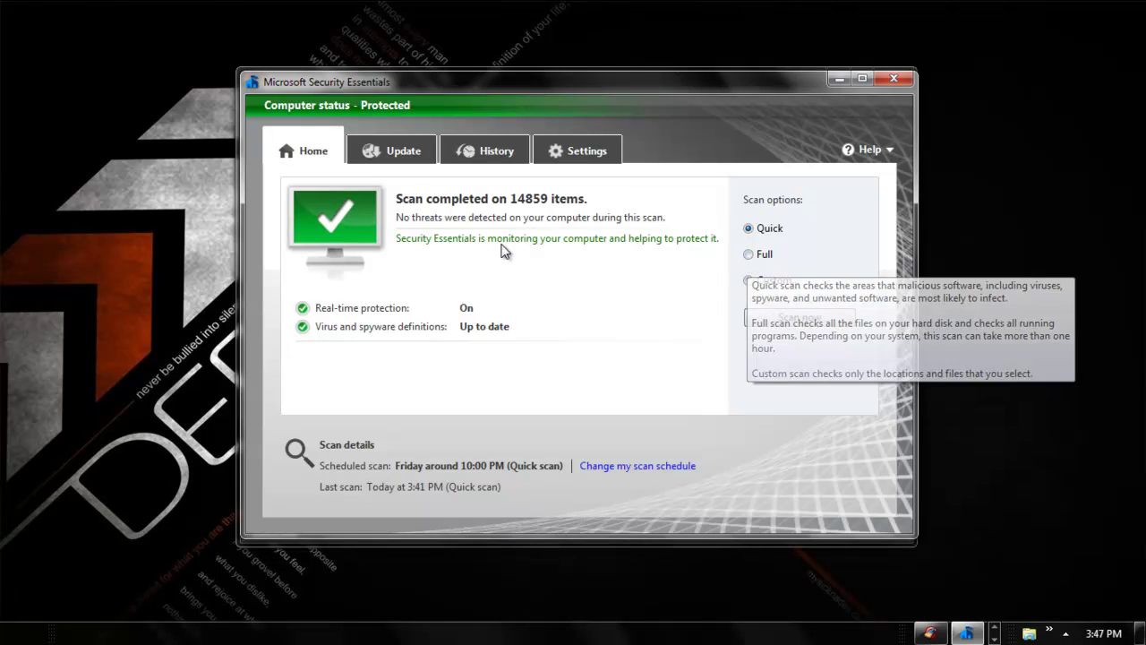
pyautogui.moveTo(802, 84)
pyautogui.mouseDown()
pyautogui.moveTo(793, 251)
pyautogui.moveTo(1112, 22)
pyautogui.moveTo(763, 159)
pyautogui.moveTo(780, 103)
pyautogui.moveTo(801, 85)
pyautogui.mouseUp()
pyautogui.moveTo(793, 78); pyautogui.dragTo(775, 69)
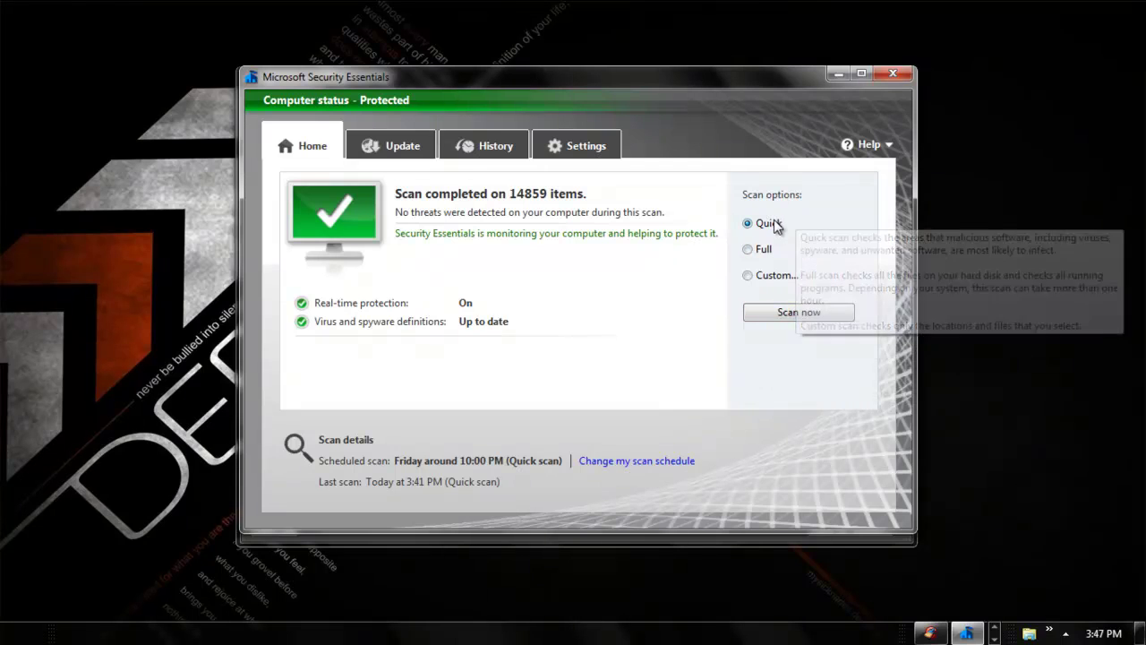
# - Start a quick scan and update the virus and spyware definitions, checking the progress of both
pyautogui.click(759, 313)
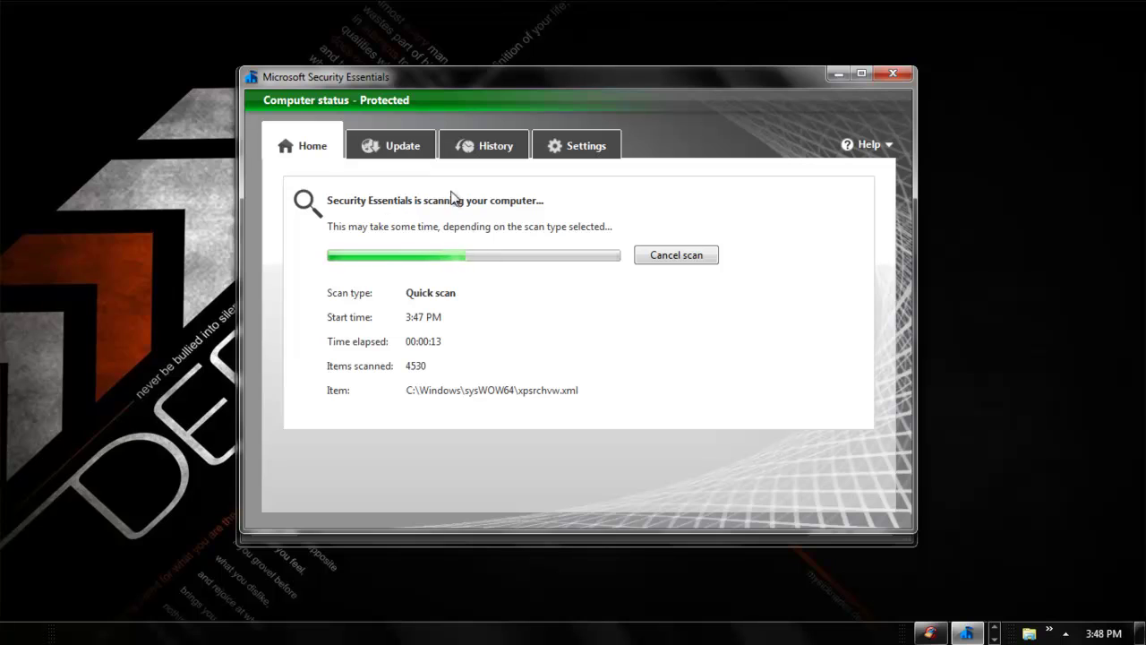
pyautogui.click(408, 147)
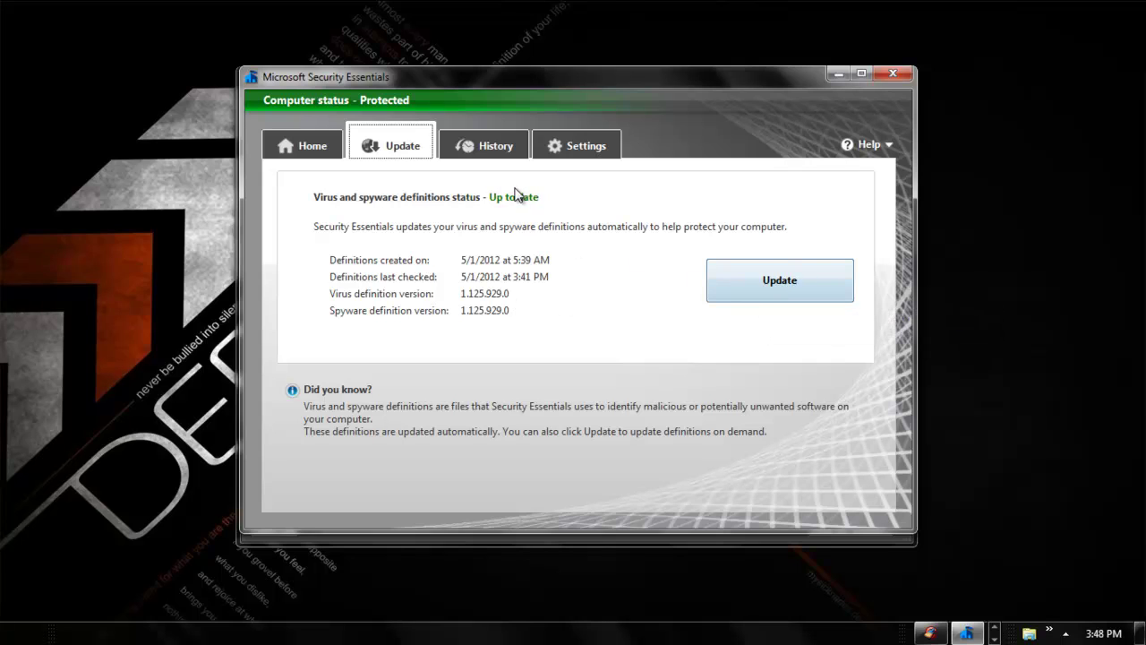
pyautogui.click(793, 280)
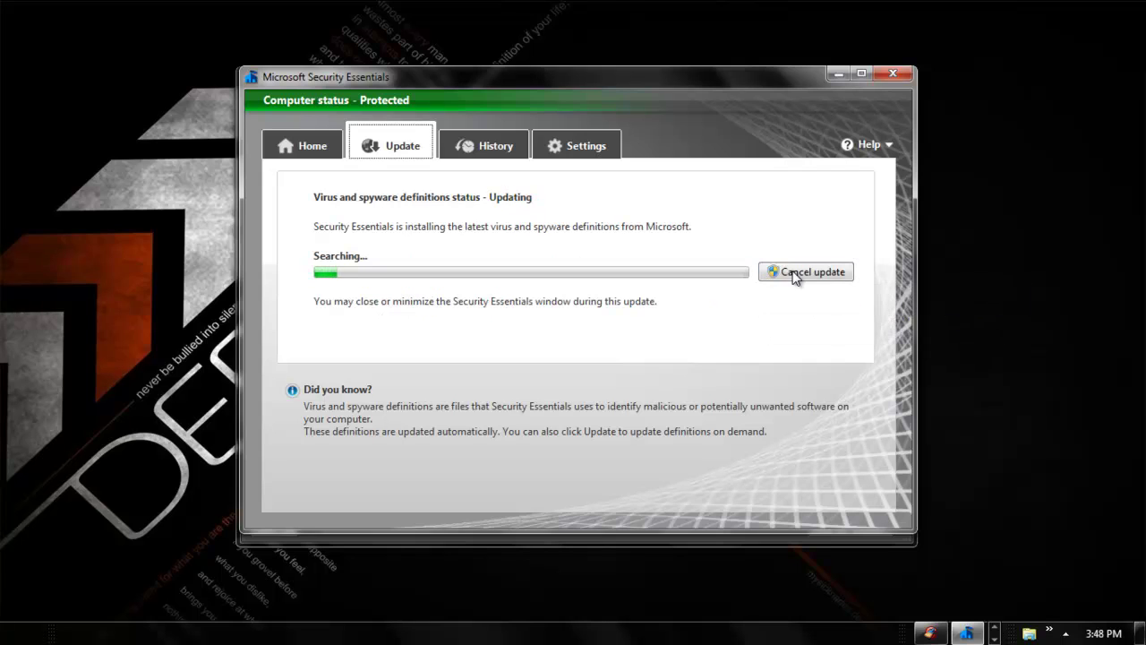
pyautogui.click(319, 154)
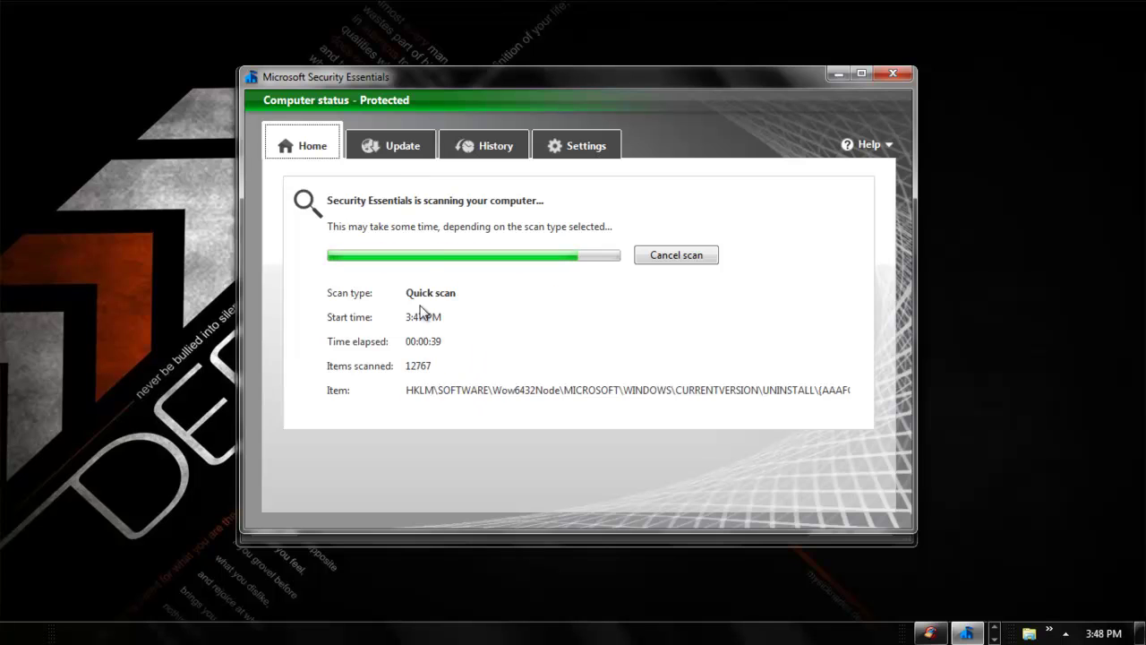
pyautogui.click(397, 154)
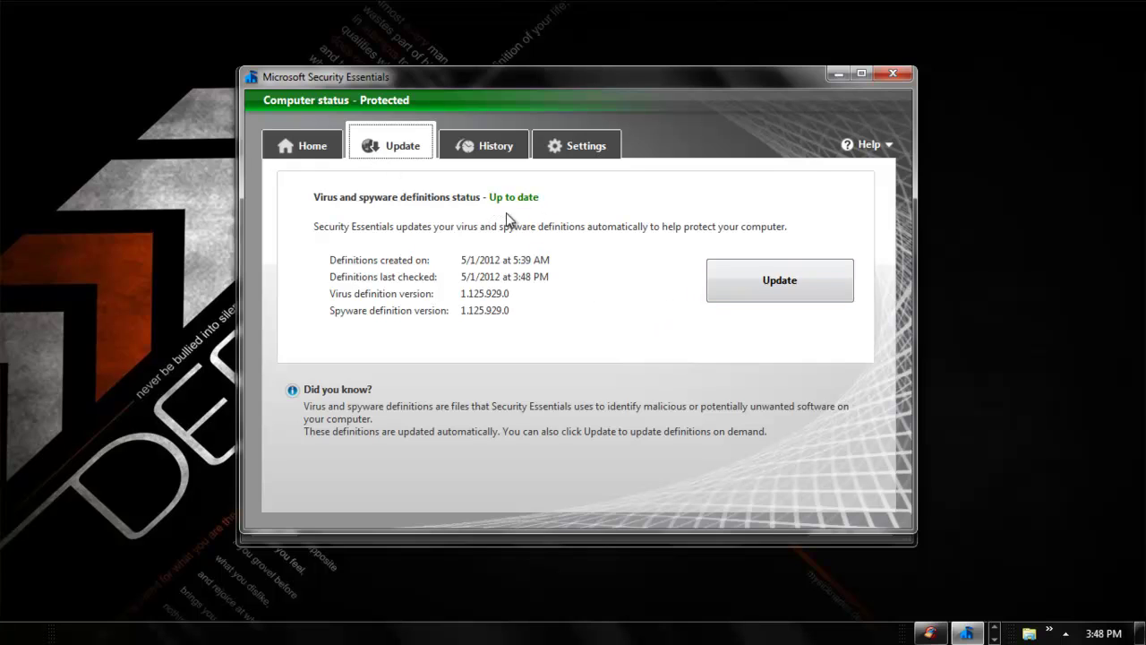
# - Examine the history of detected items, comparing the two Adware:Win32/ArcadeWeb entries and their details
pyautogui.click(497, 153)
pyautogui.click(417, 296)
pyautogui.click(414, 306)
pyautogui.press('Up')
pyautogui.press('Down')
pyautogui.press('Up')
pyautogui.press('Down')
pyautogui.press('Up')
pyautogui.press('Down')
pyautogui.press('Up')
pyautogui.press('Down')
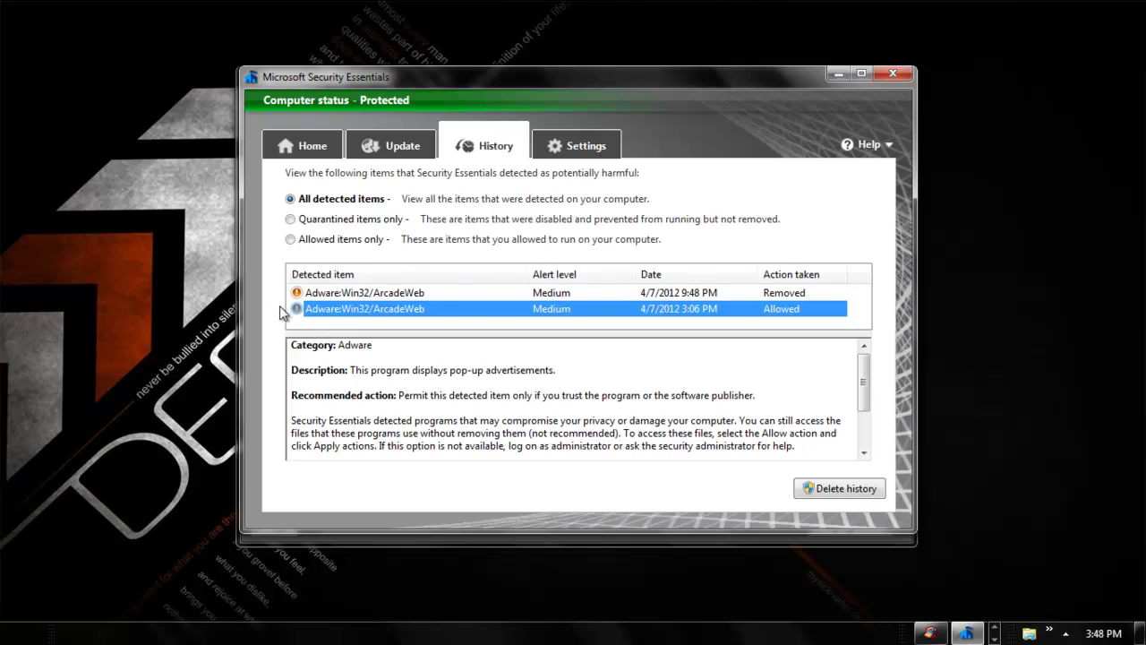
# - Return to the scan options and start a full scan of the computer
pyautogui.hotkey('alt', 'h')
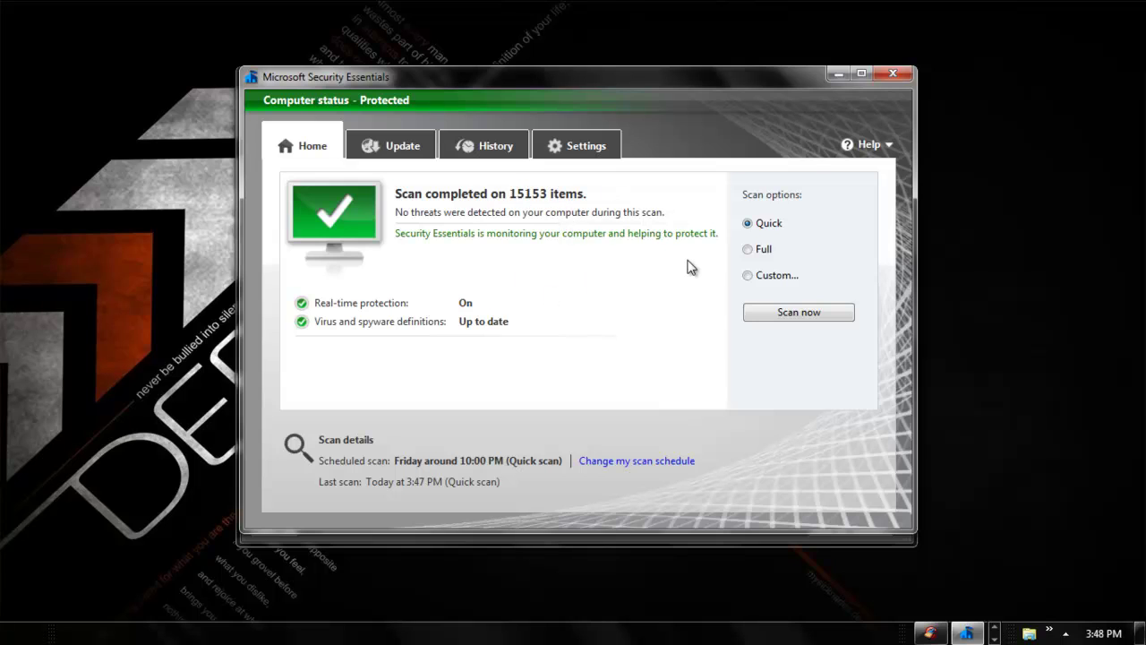
pyautogui.click(769, 252)
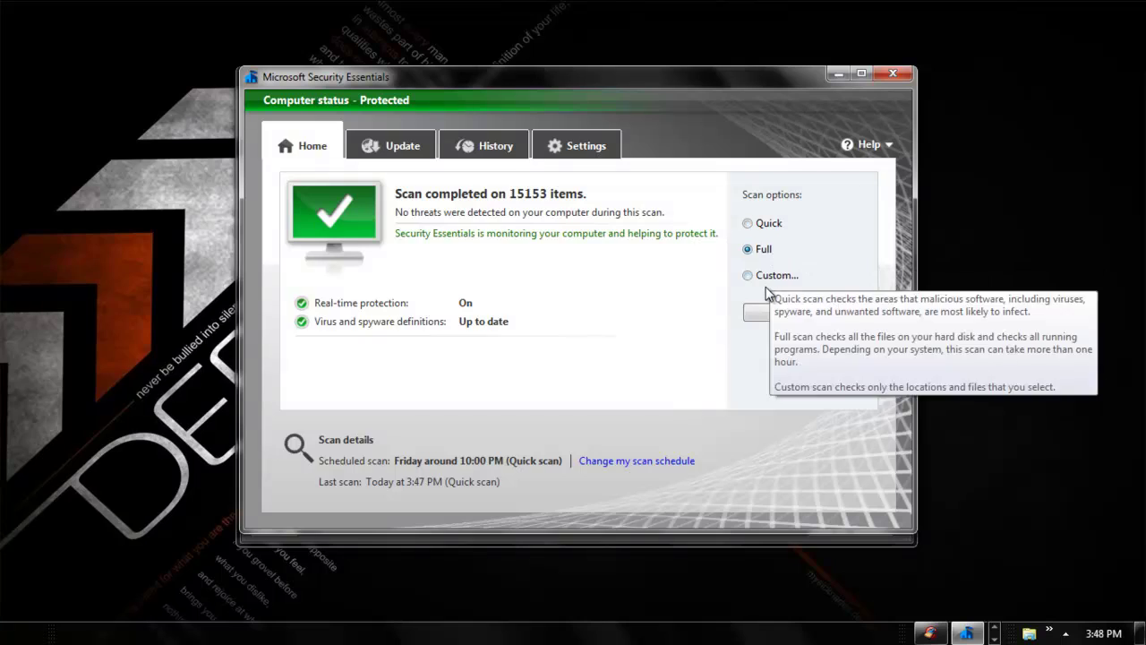
pyautogui.click(757, 311)
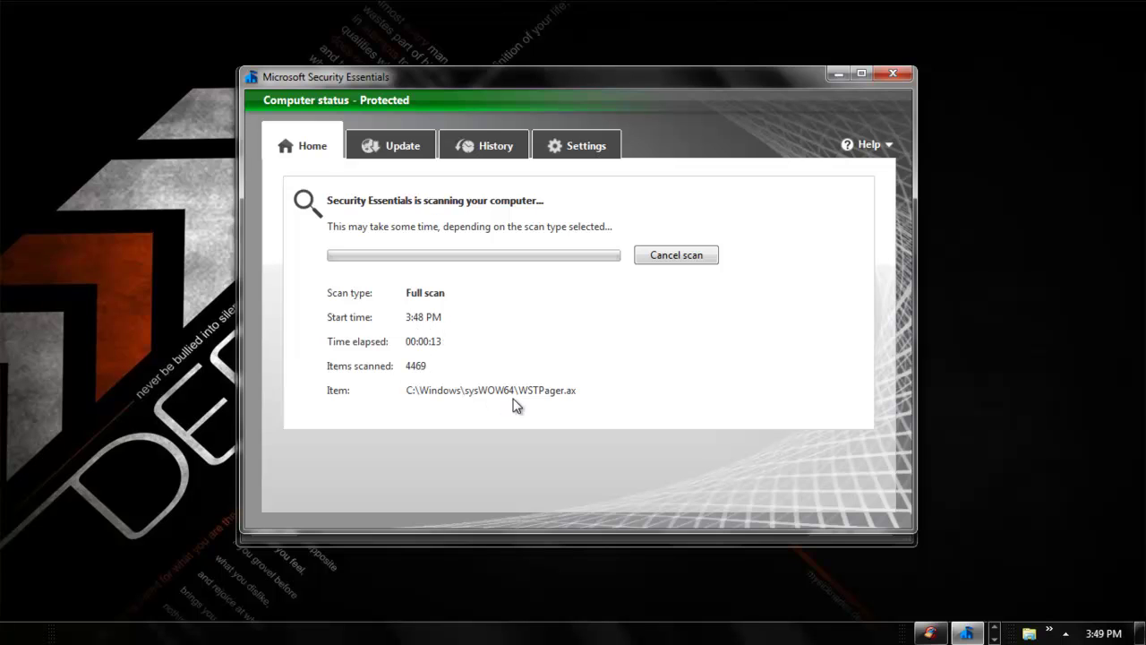
# - Check the definitions update status and review the action taken for each detected item in the history
pyautogui.click(403, 146)
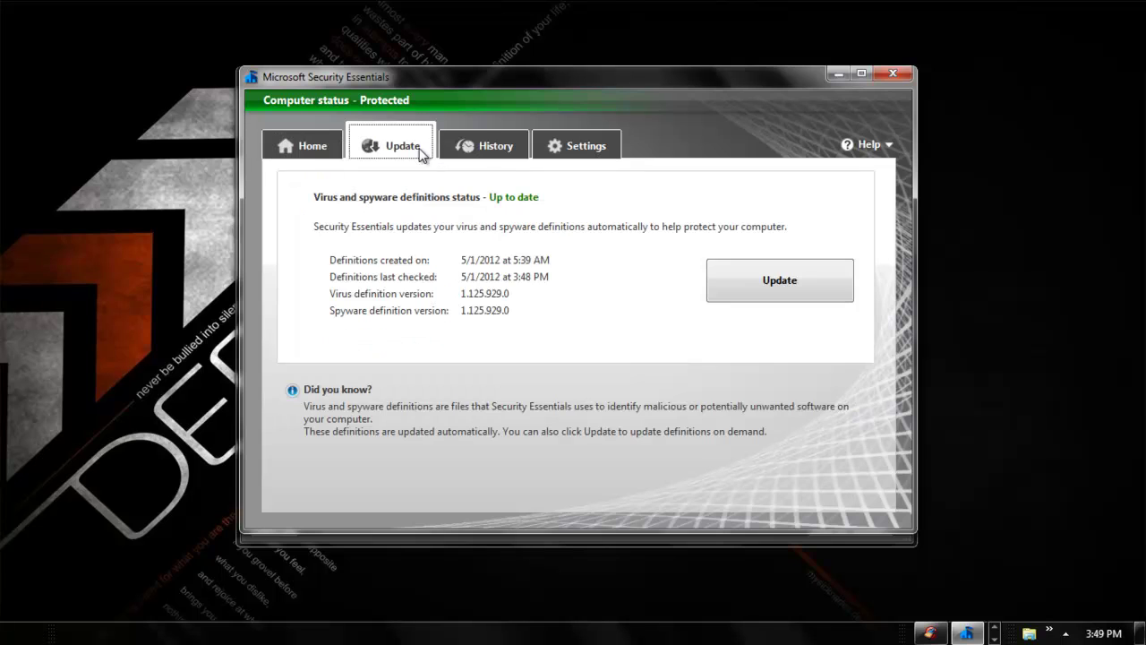
pyautogui.click(466, 145)
pyautogui.click(345, 310)
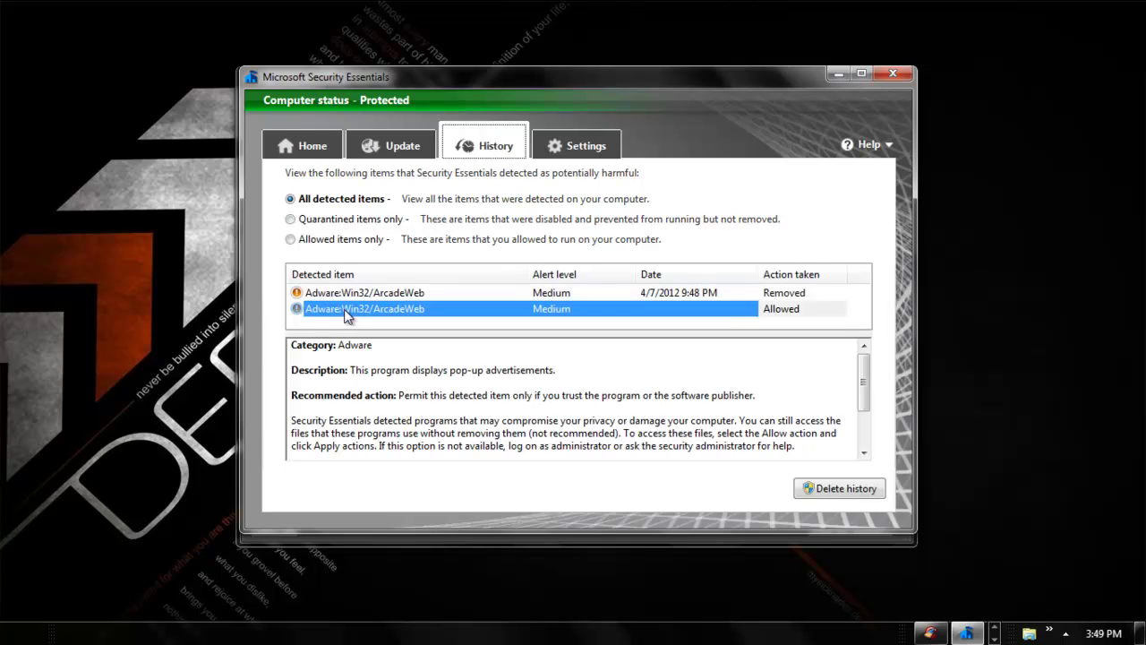
pyautogui.click(351, 294)
pyautogui.click(360, 314)
pyautogui.click(358, 298)
pyautogui.click(789, 306)
pyautogui.click(788, 298)
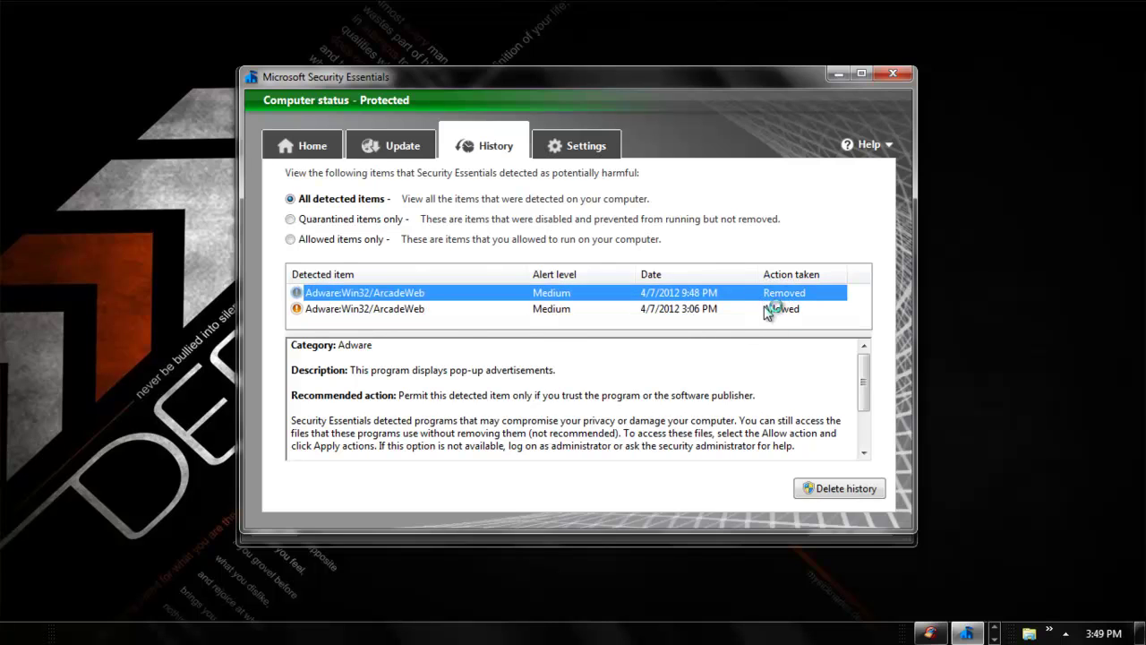
pyautogui.click(769, 309)
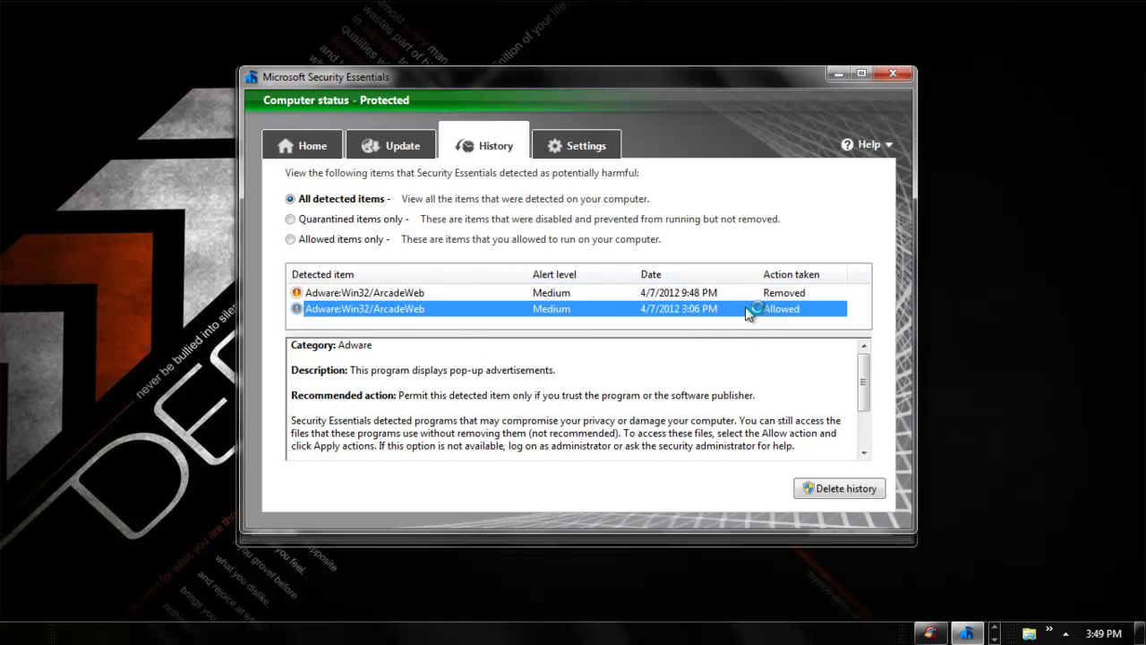
pyautogui.click(792, 295)
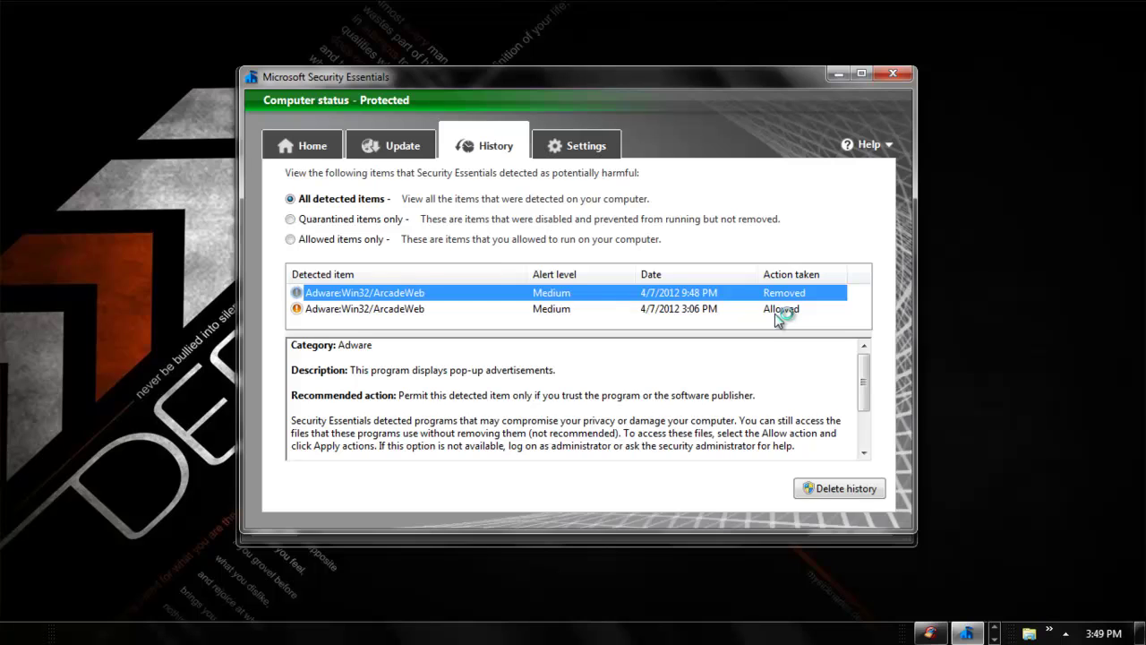
# - Inspect the scheduled scan settings, including the available choices for scan type, day and time
pyautogui.click(588, 149)
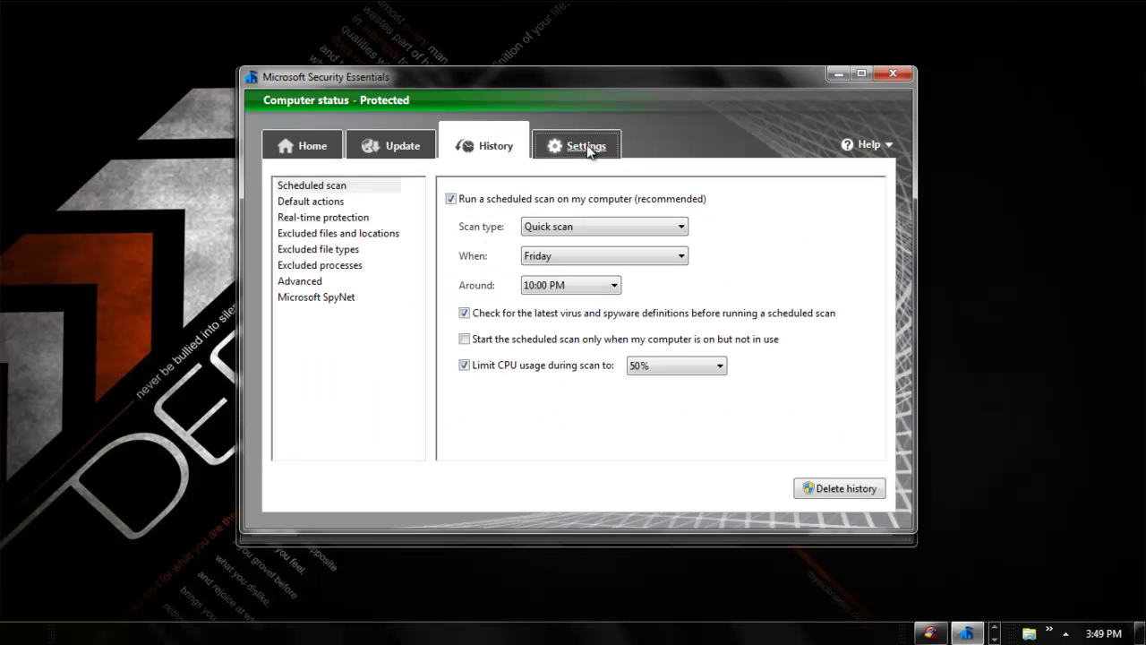
pyautogui.click(572, 227)
pyautogui.click(571, 226)
pyautogui.click(569, 229)
pyautogui.click(555, 260)
pyautogui.click(555, 287)
pyautogui.click(574, 285)
pyautogui.click(573, 285)
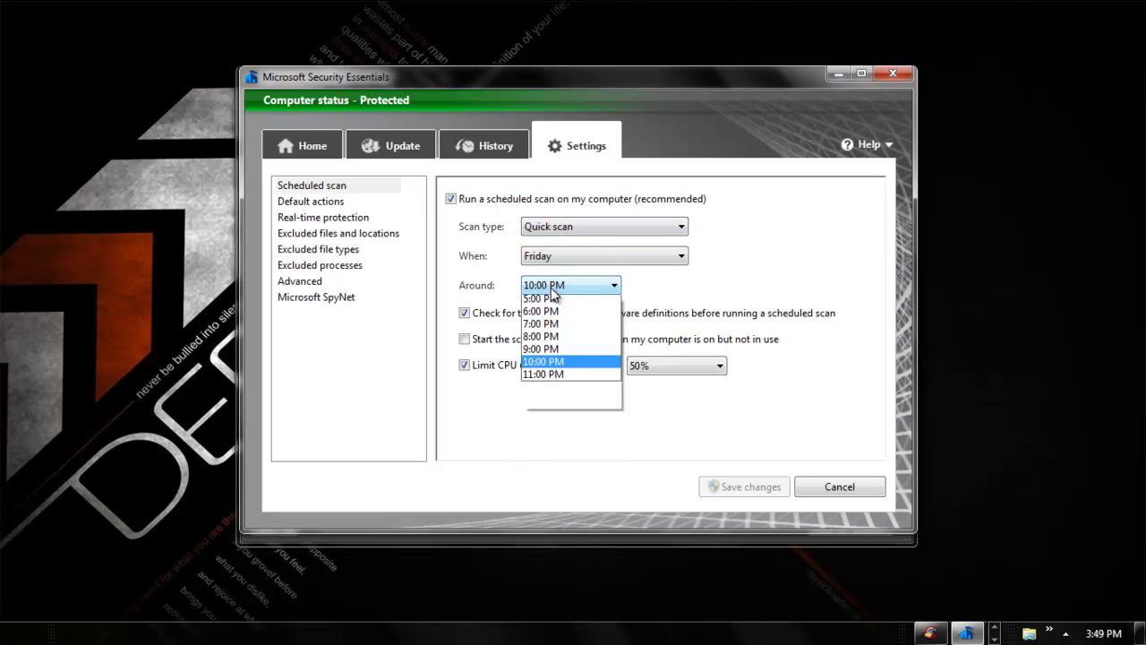
pyautogui.click(705, 285)
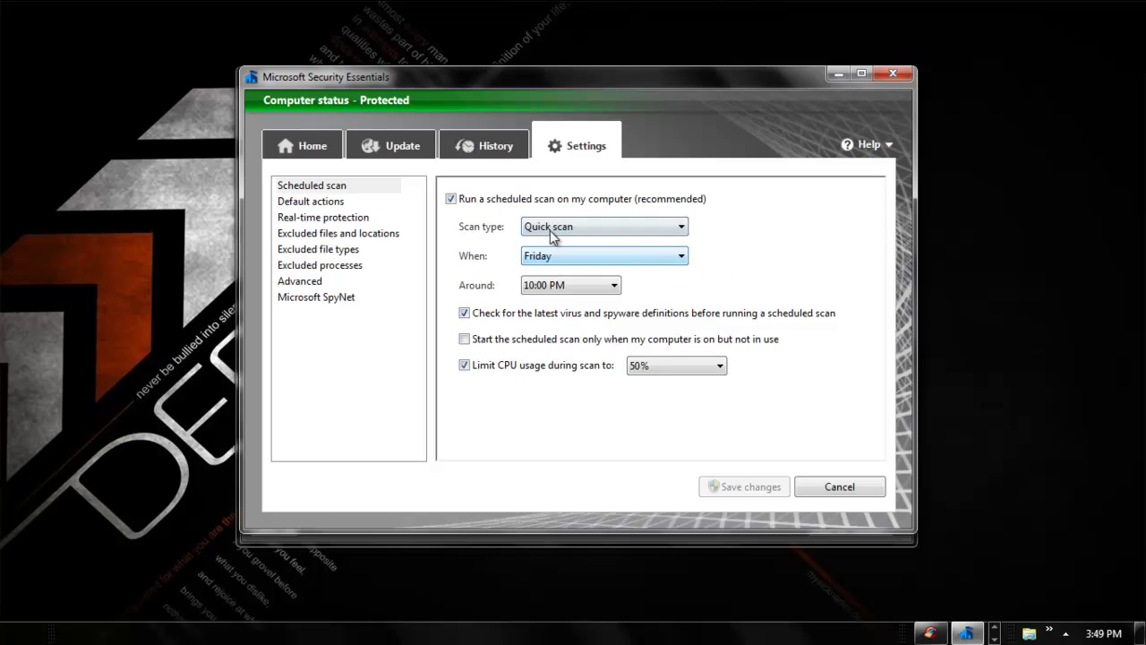
pyautogui.click(597, 261)
pyautogui.click(598, 256)
pyautogui.click(647, 233)
pyautogui.click(639, 235)
# - Look through the remaining settings categories from Default actions to Microsoft SpyNet, and return to the scheduled scan settings
pyautogui.click(319, 204)
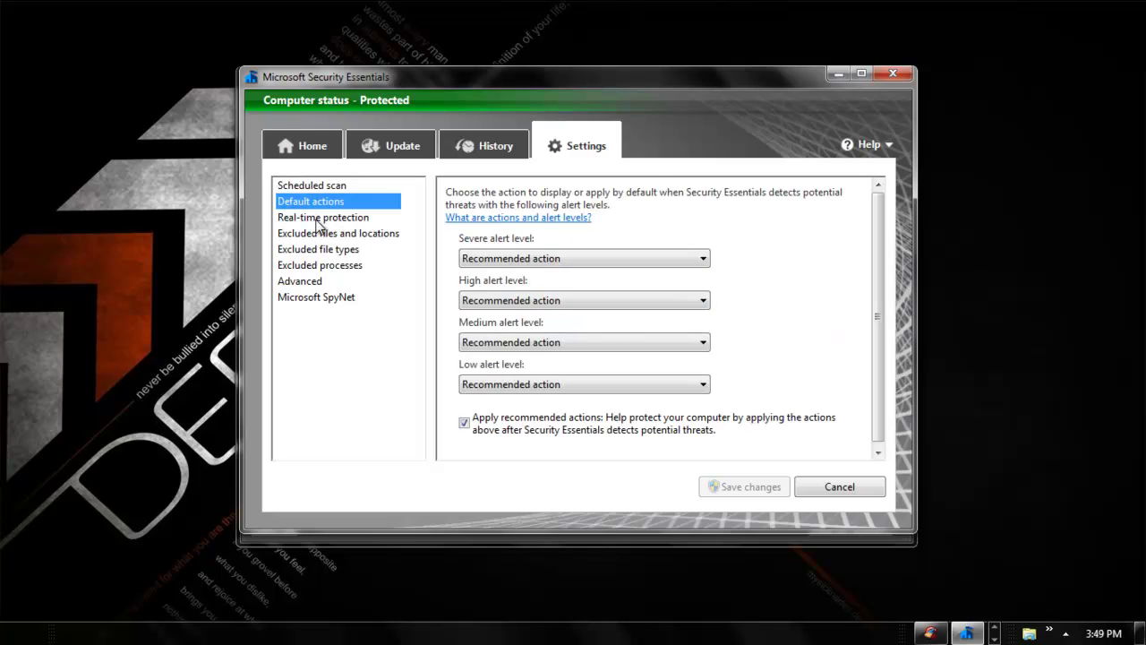
pyautogui.click(319, 218)
pyautogui.click(319, 233)
pyautogui.click(318, 250)
pyautogui.click(316, 266)
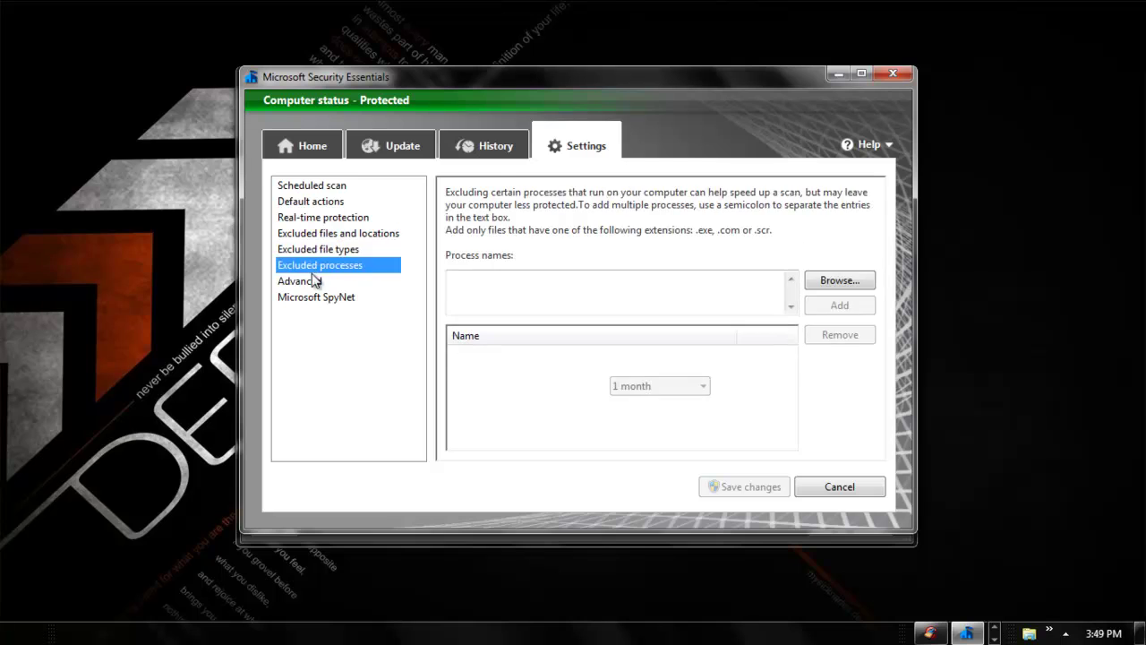
pyautogui.click(316, 281)
pyautogui.click(309, 298)
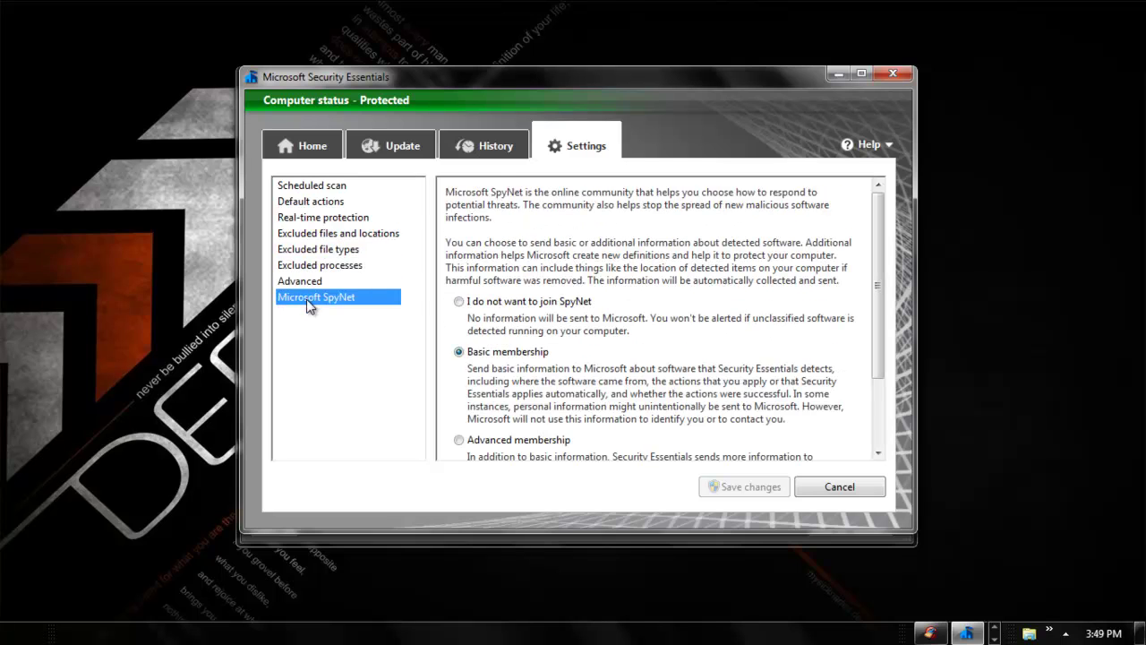
pyautogui.click(299, 188)
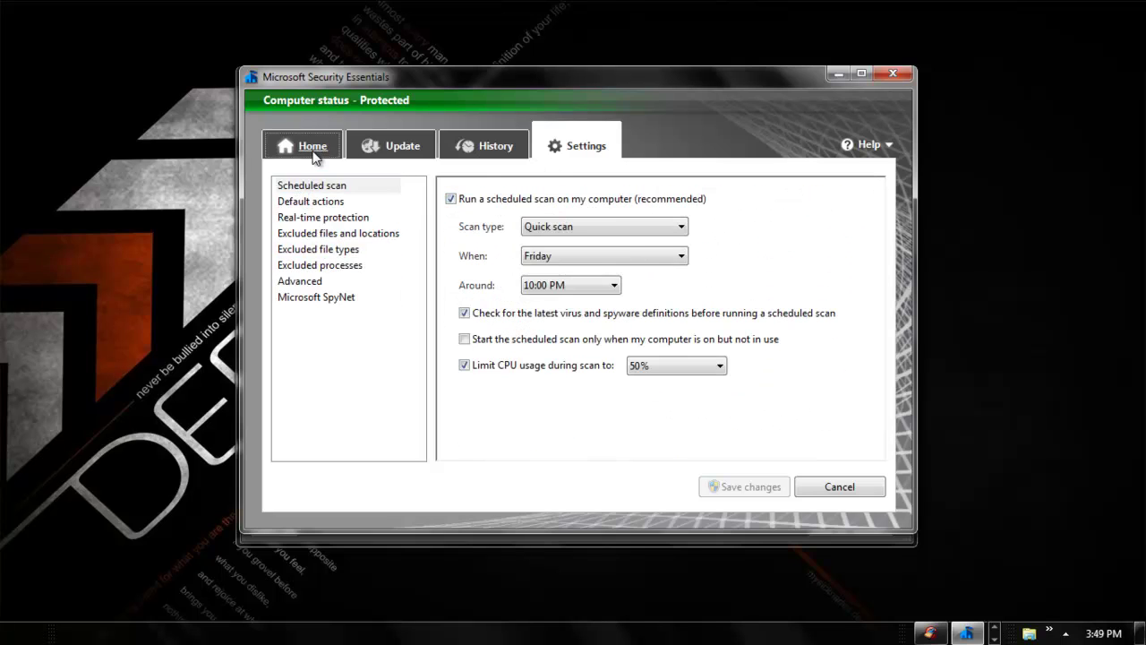
# - Return to the full scan's progress and cancel the scan
pyautogui.click(302, 148)
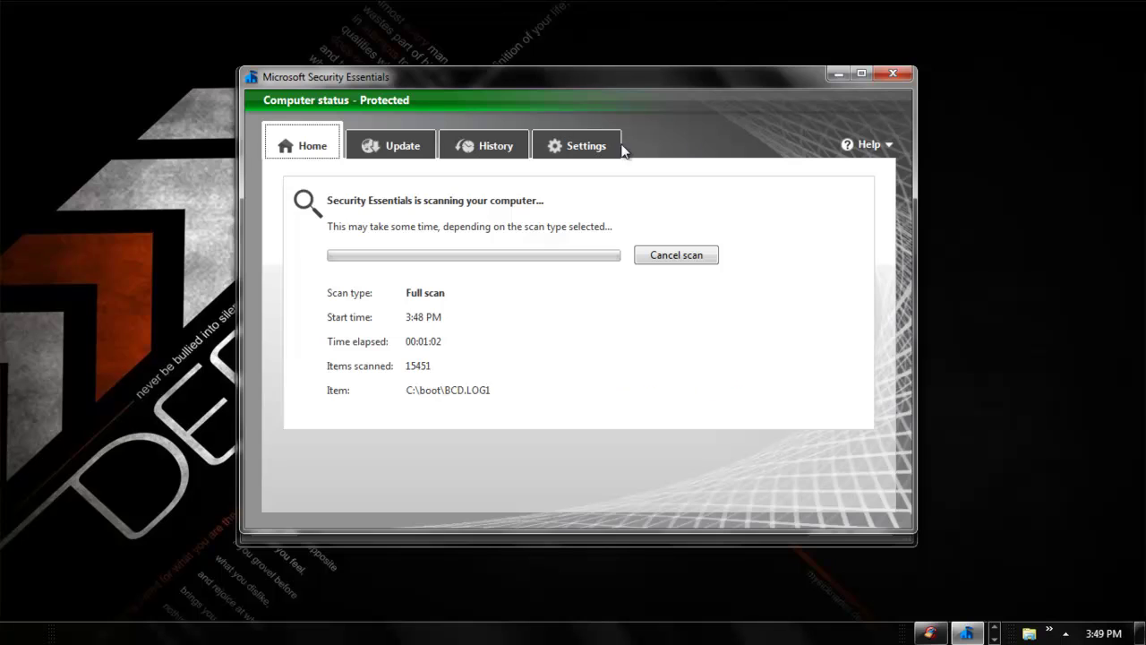
pyautogui.click(679, 256)
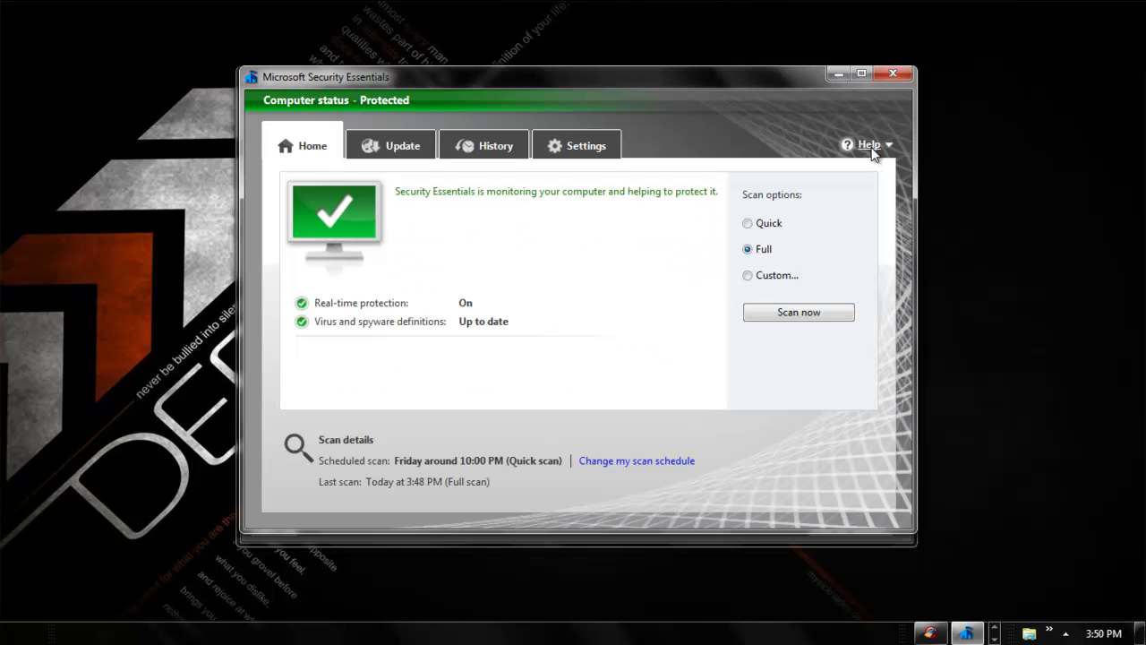
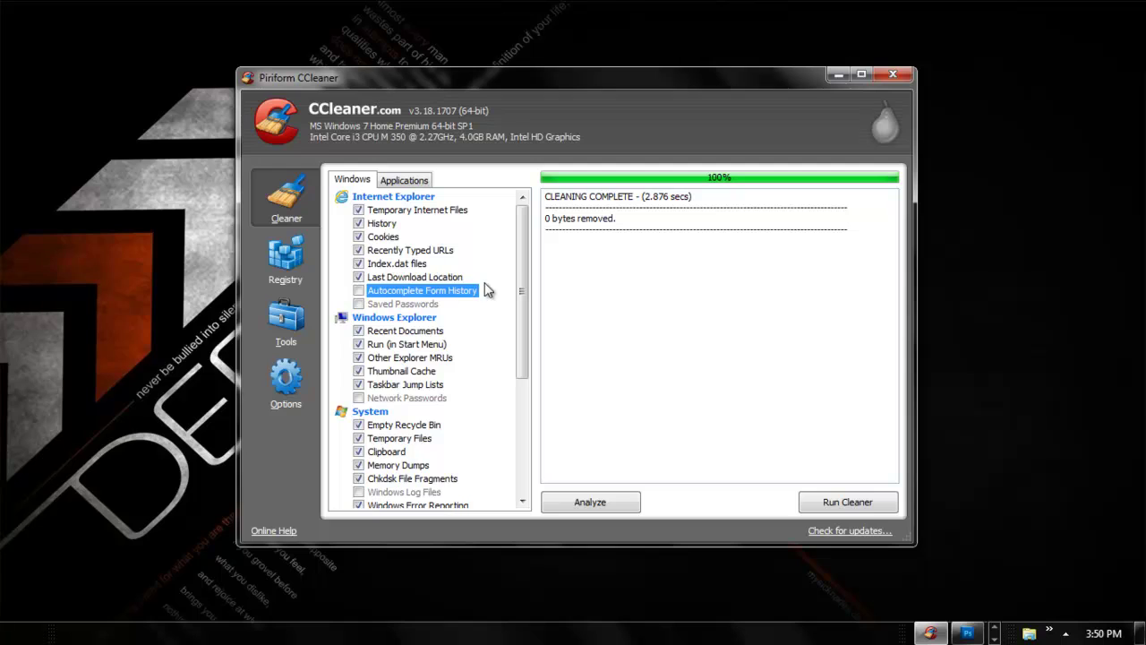
# - Analyze the checked Windows and application items and run the cleaner on them twice
pyautogui.moveTo(525, 259); pyautogui.dragTo(517, 234)
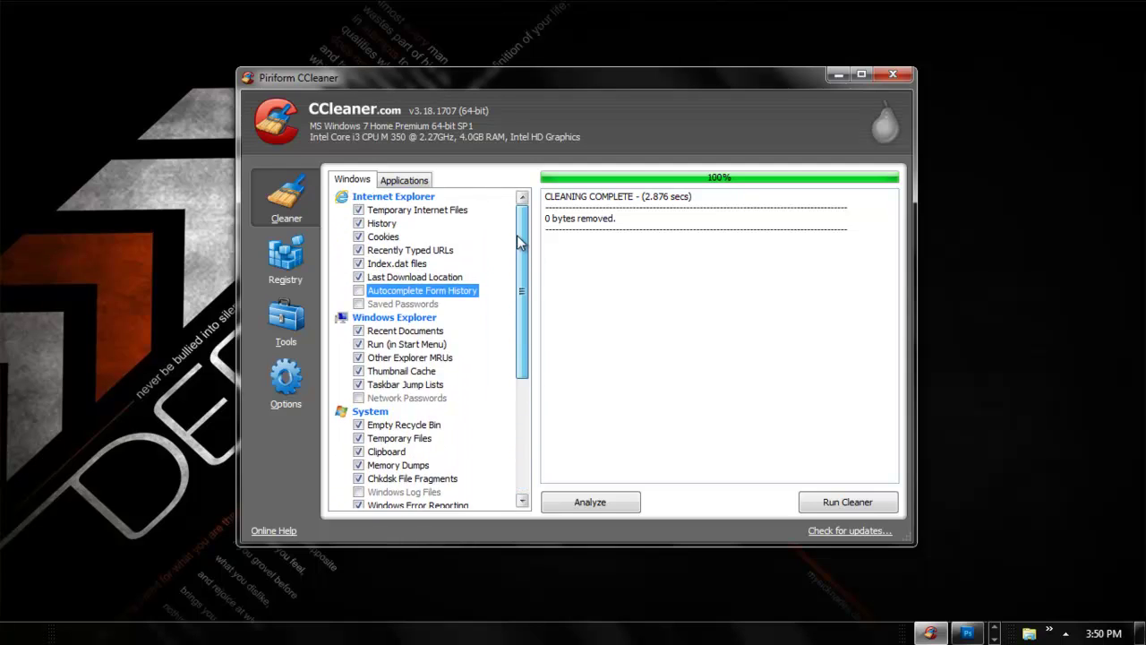
pyautogui.click(624, 505)
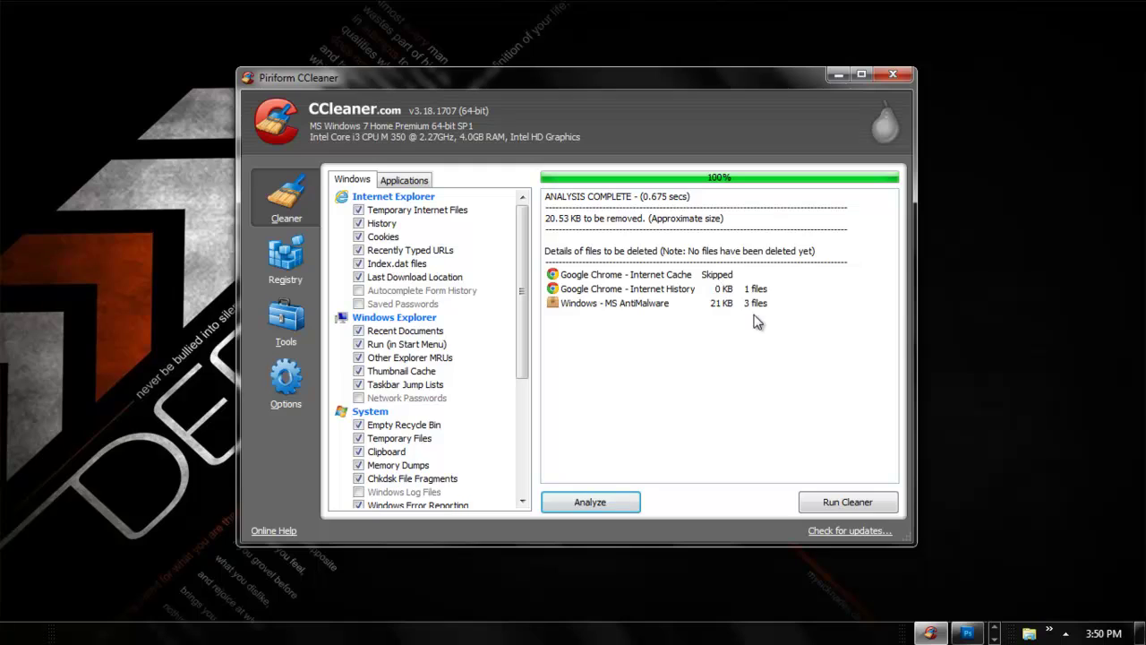
pyautogui.click(824, 510)
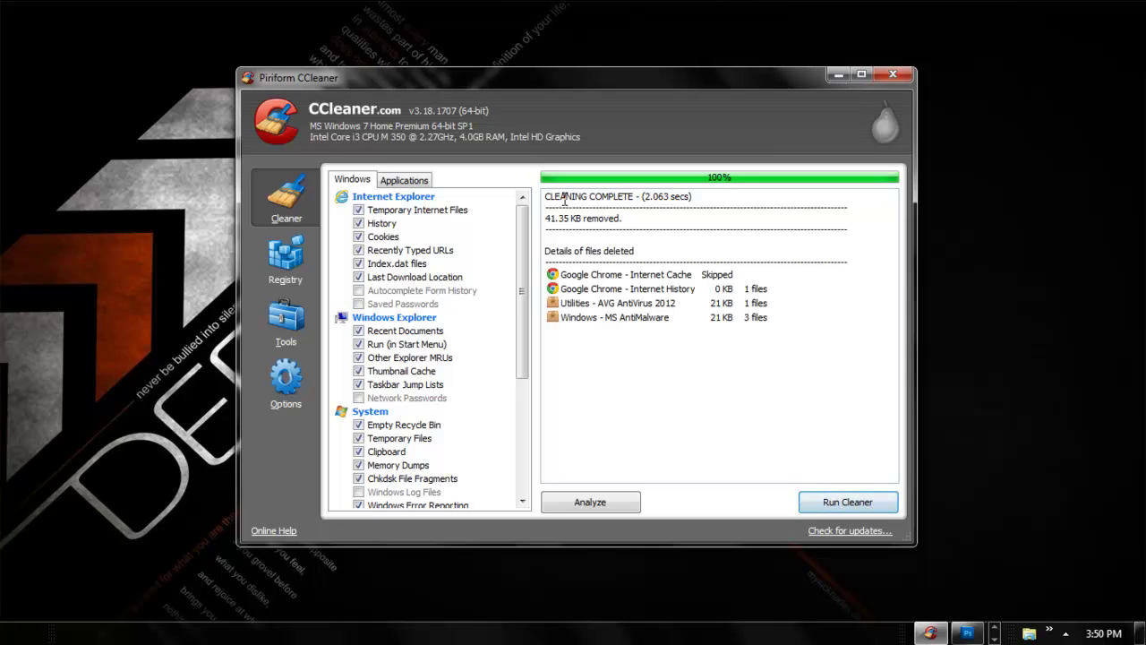
pyautogui.click(865, 507)
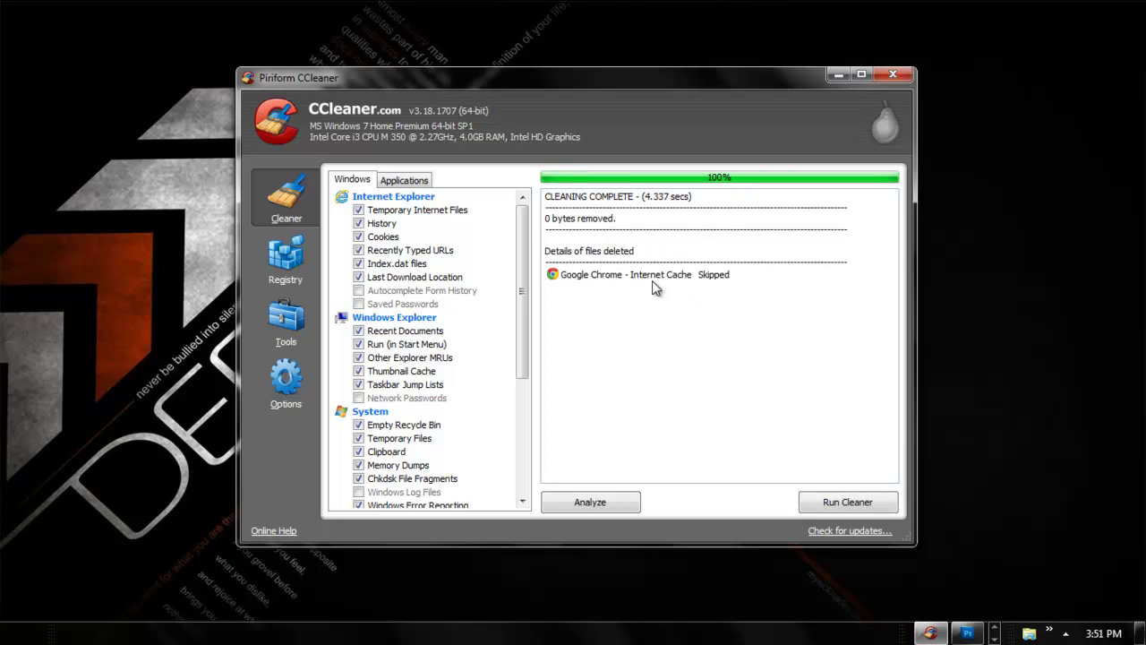
# - Repeat the cleaning with the same checked items and check the summary of removed data
pyautogui.click(866, 509)
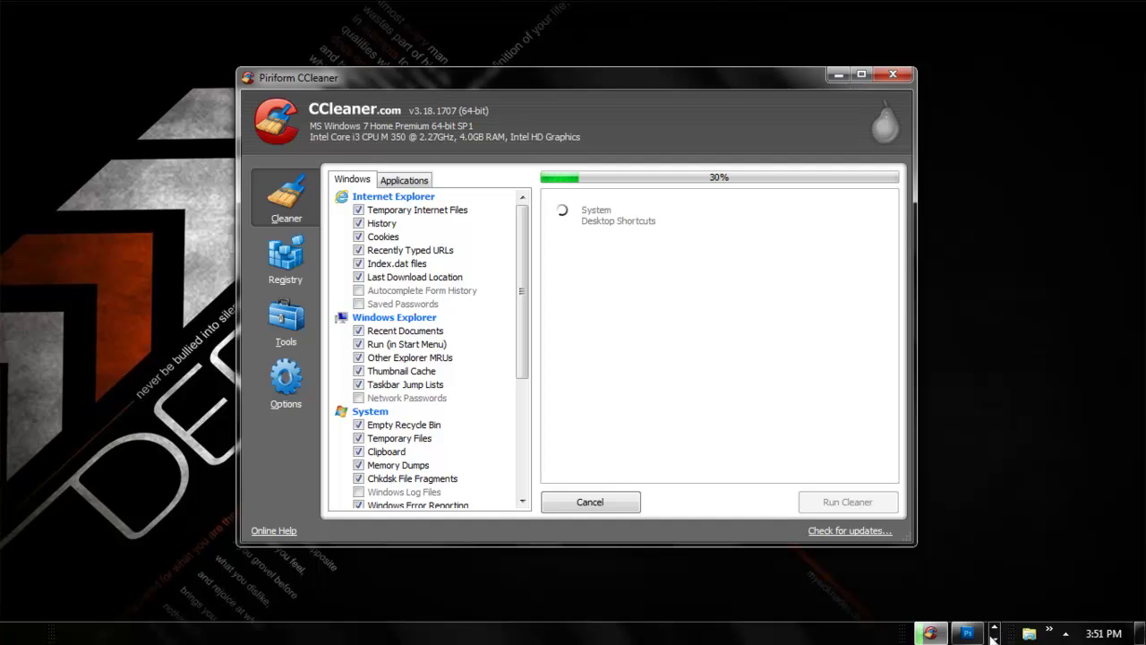
pyautogui.rightClick(934, 634)
pyautogui.click(896, 591)
pyautogui.click(842, 503)
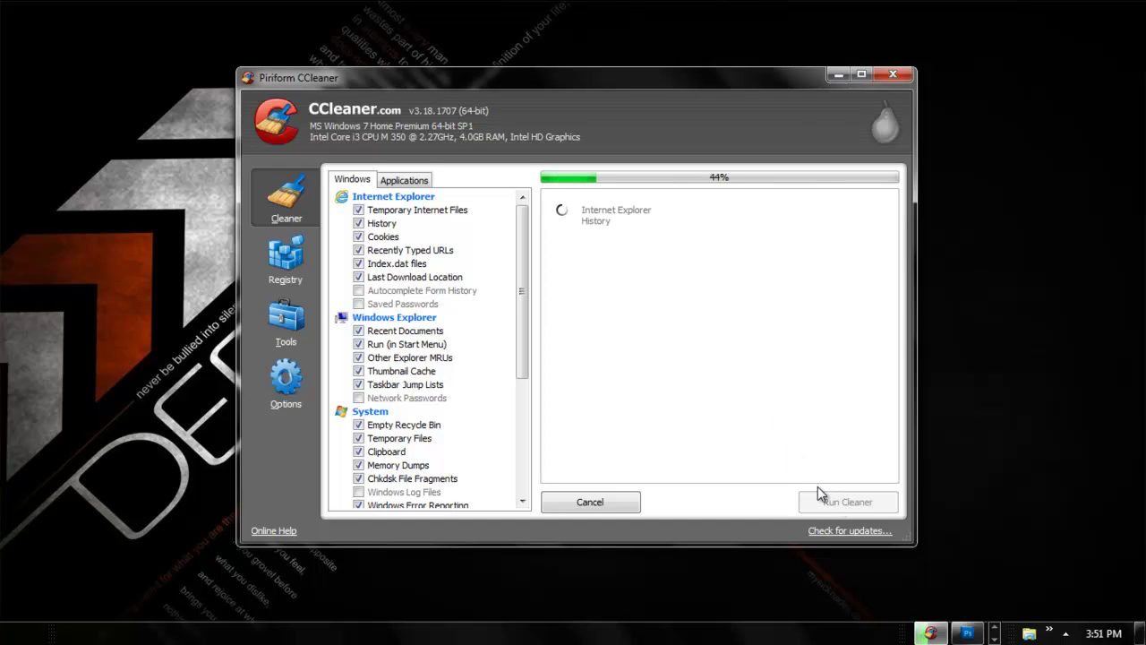
pyautogui.click(835, 504)
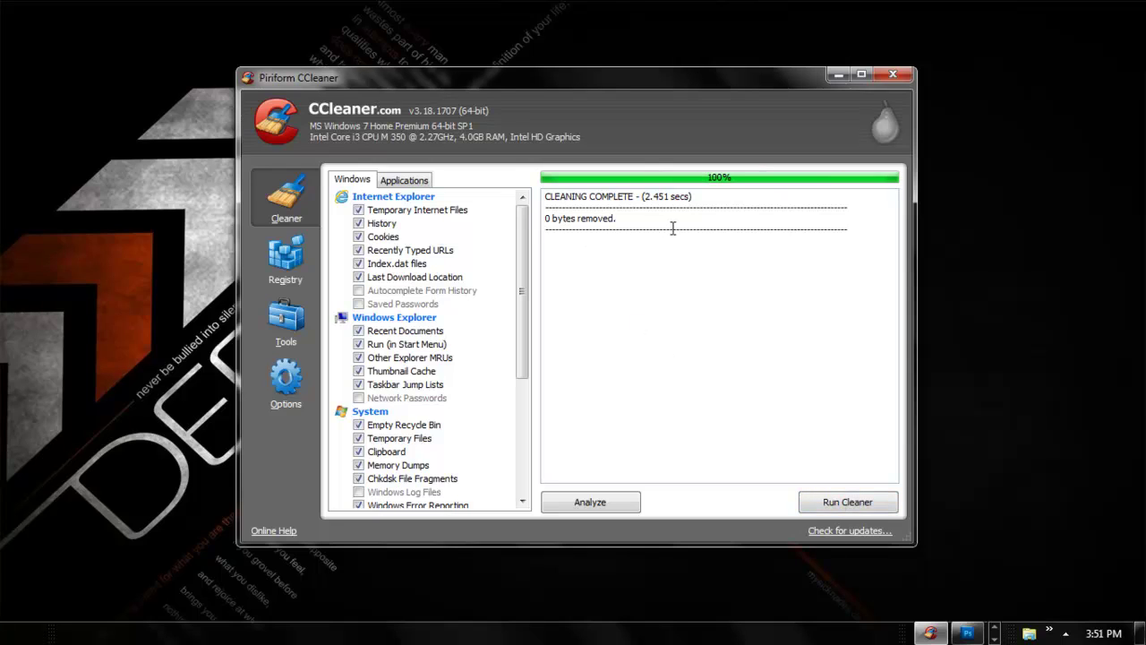
pyautogui.moveTo(663, 217); pyautogui.dragTo(547, 196)
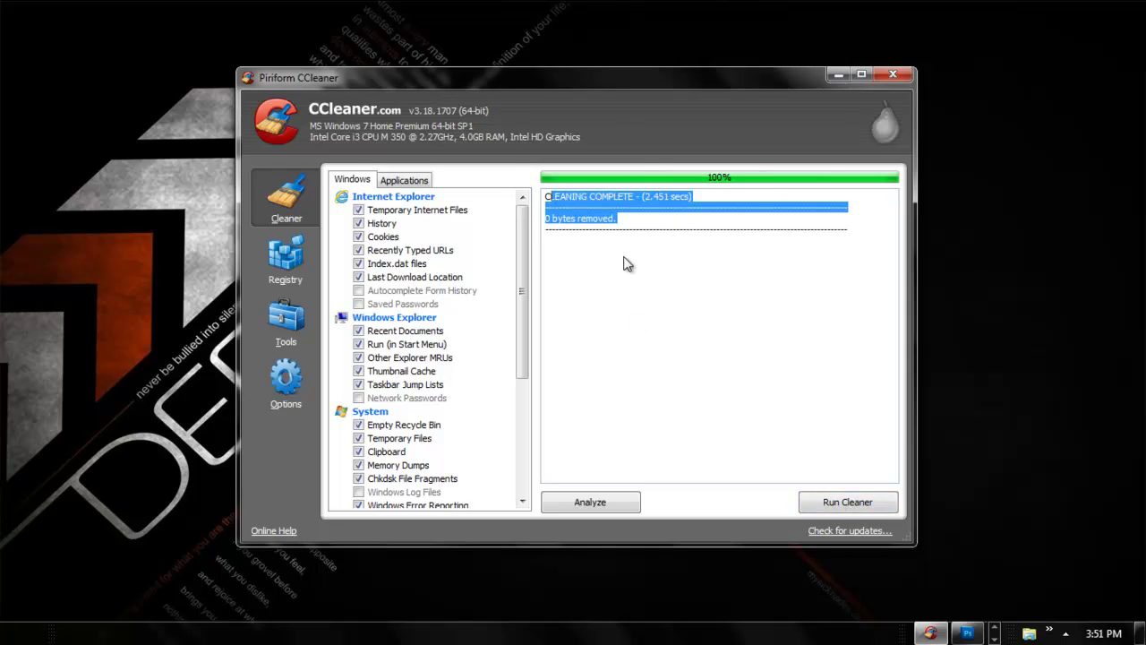
pyautogui.click(672, 291)
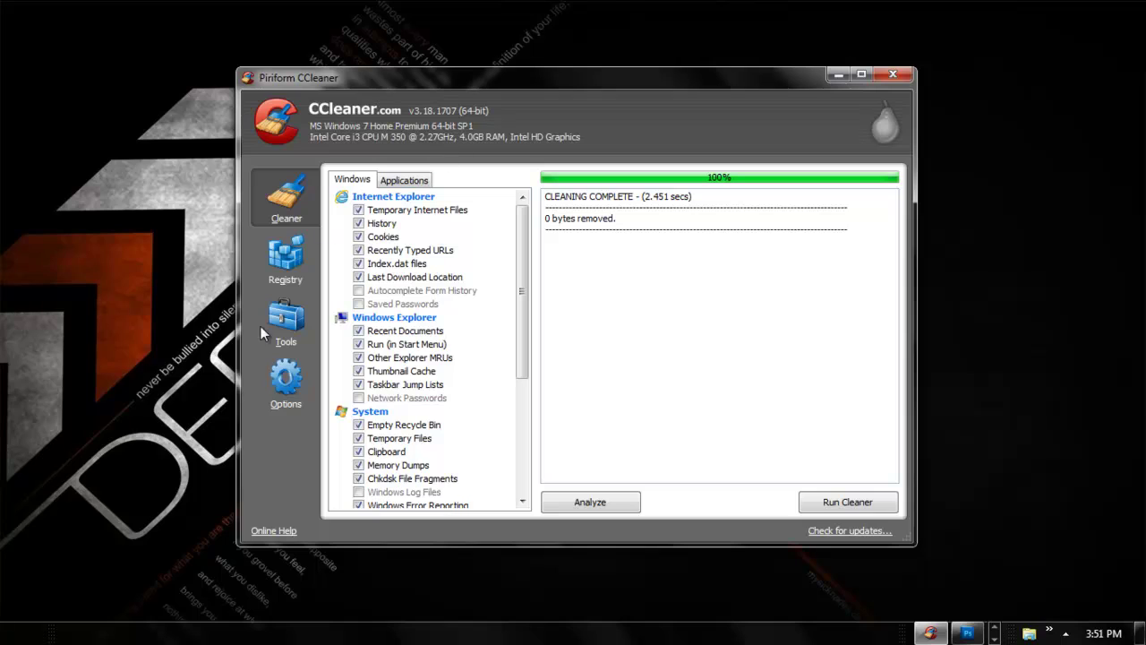
# - Scan the registry for issues in all categories and save a registry backup as cc_20120501_155152.reg in the CCleaner Back up Files folder
pyautogui.click(288, 259)
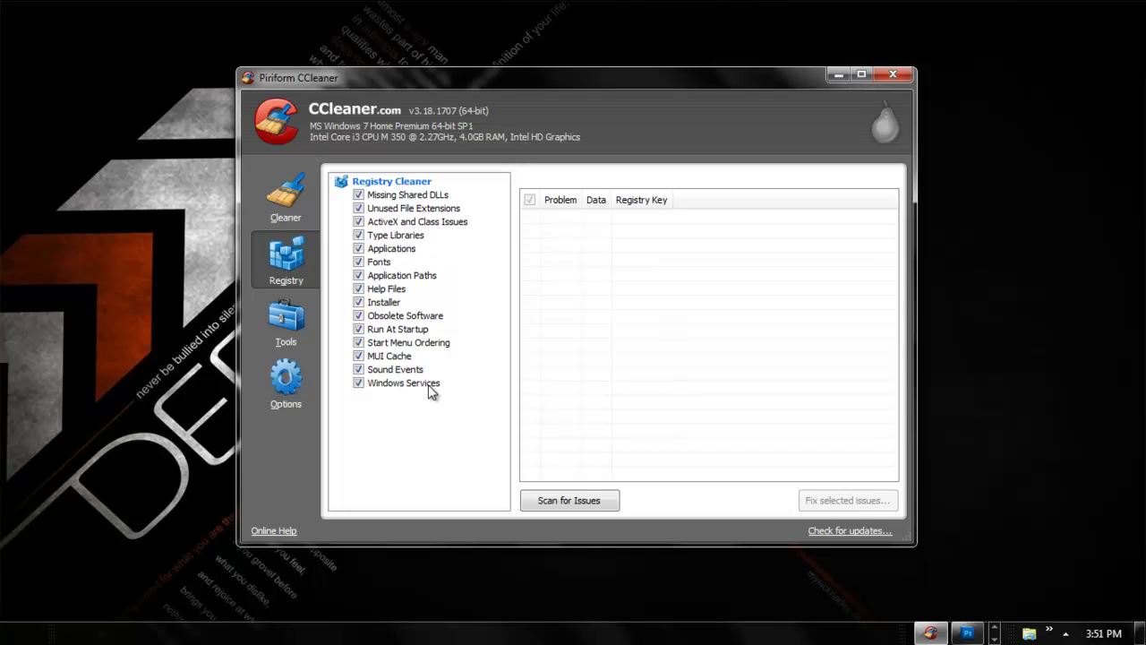
pyautogui.click(565, 501)
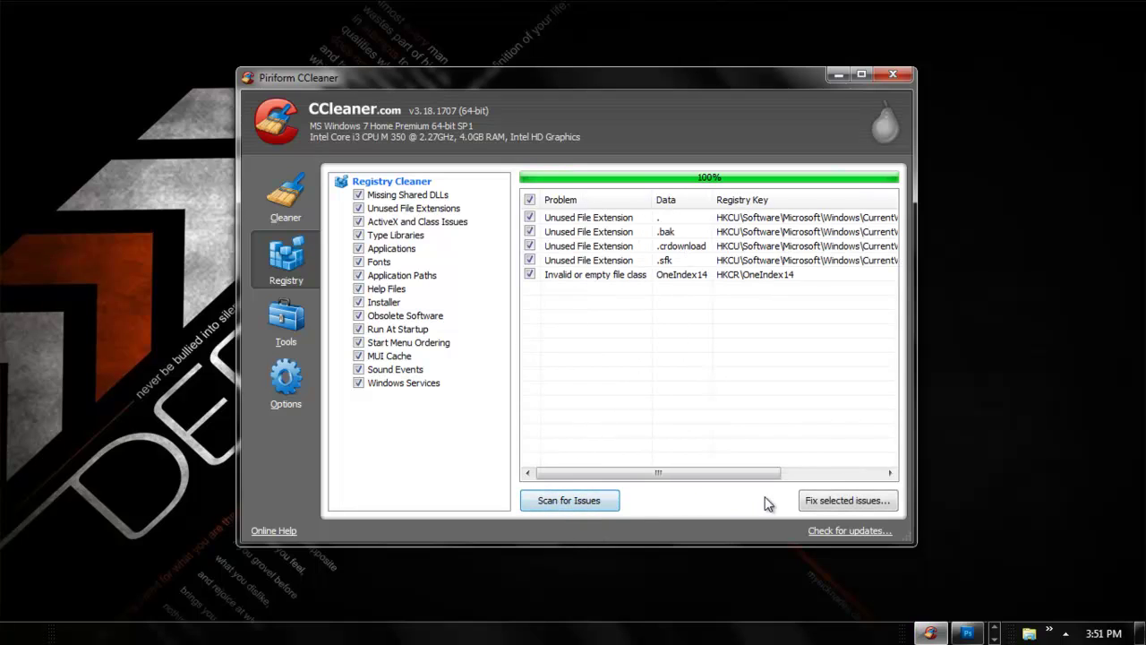
pyautogui.click(833, 507)
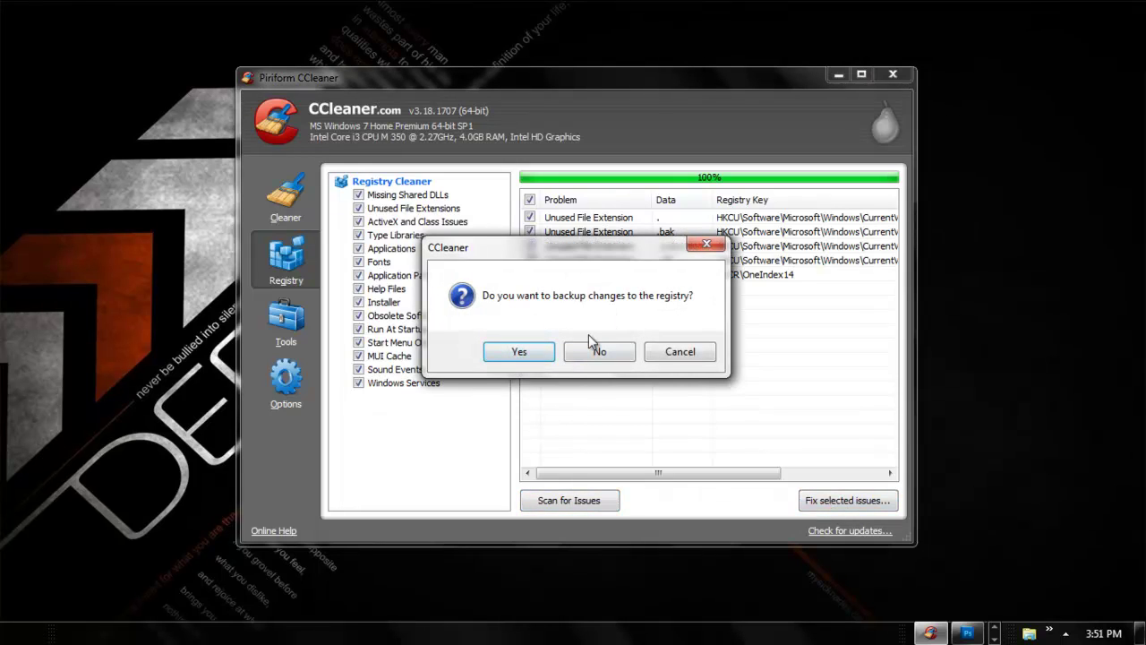
pyautogui.click(519, 352)
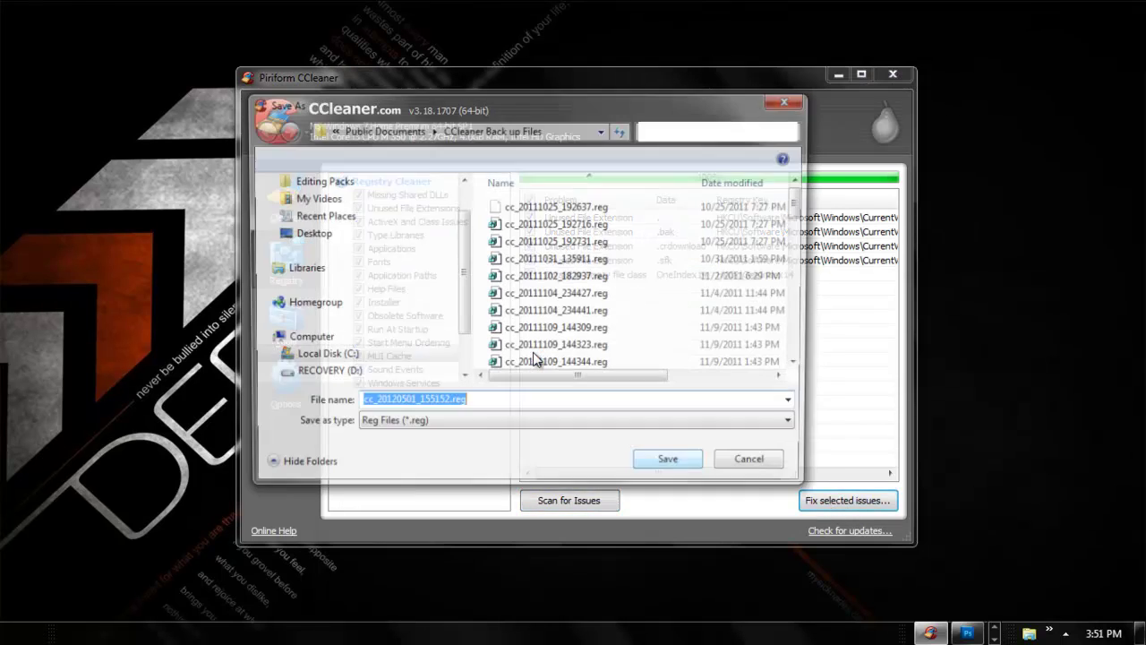
pyautogui.moveTo(800, 202); pyautogui.dragTo(786, 434)
pyautogui.press('Return')
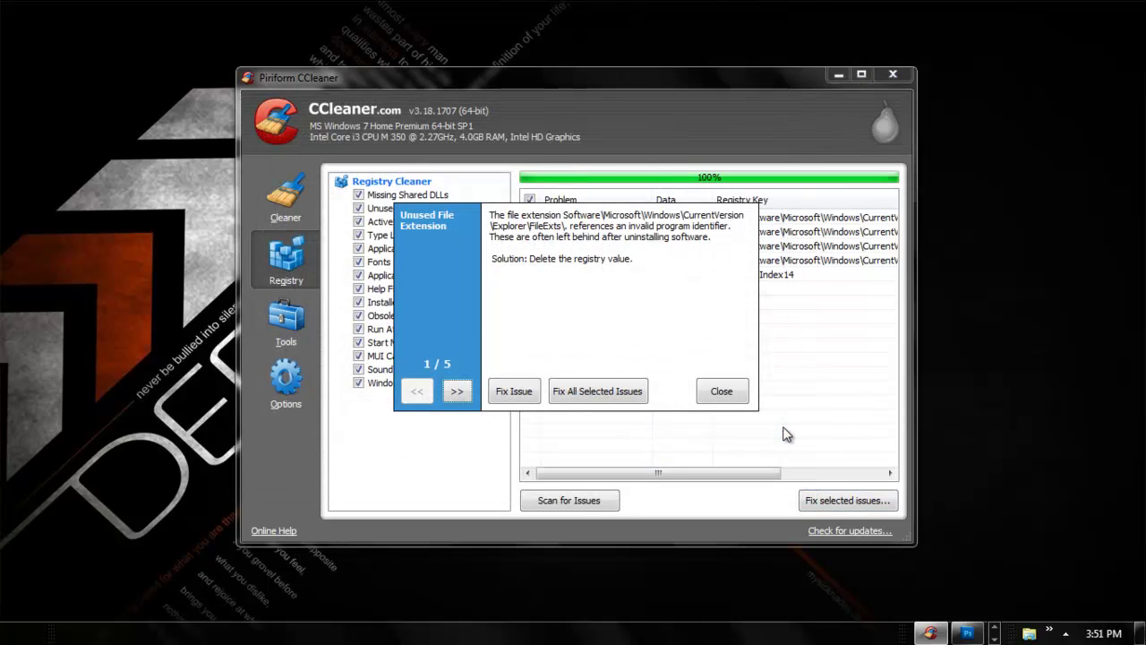
# - Fix all selected registry issues and scan the registry again to check for remaining ones
pyautogui.click(573, 391)
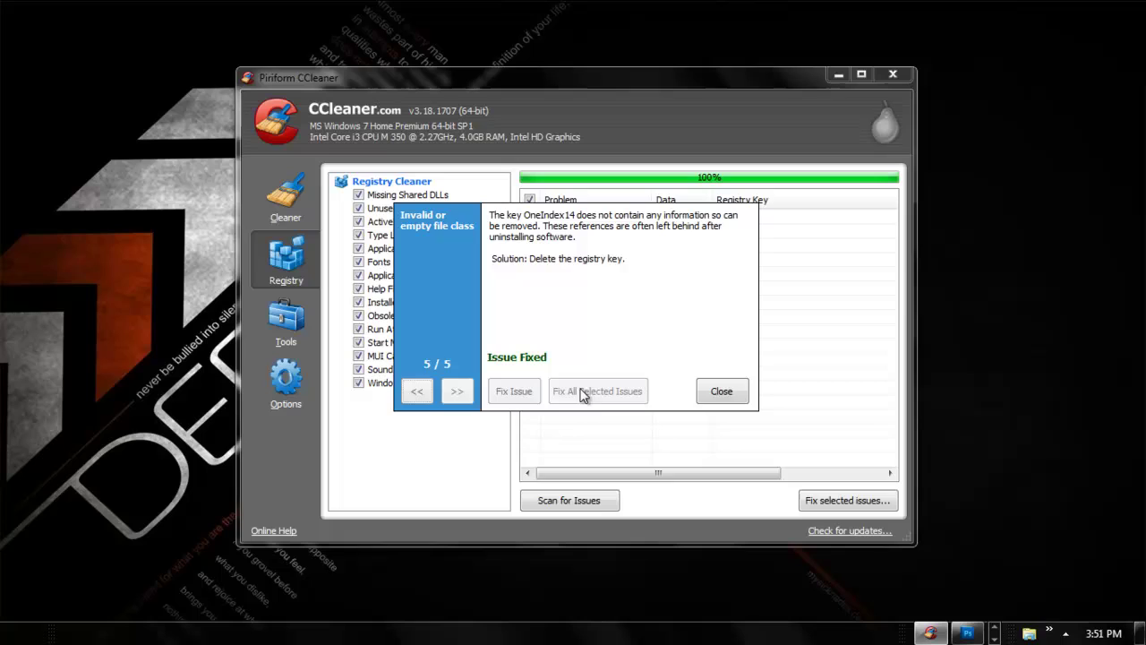
pyautogui.click(726, 392)
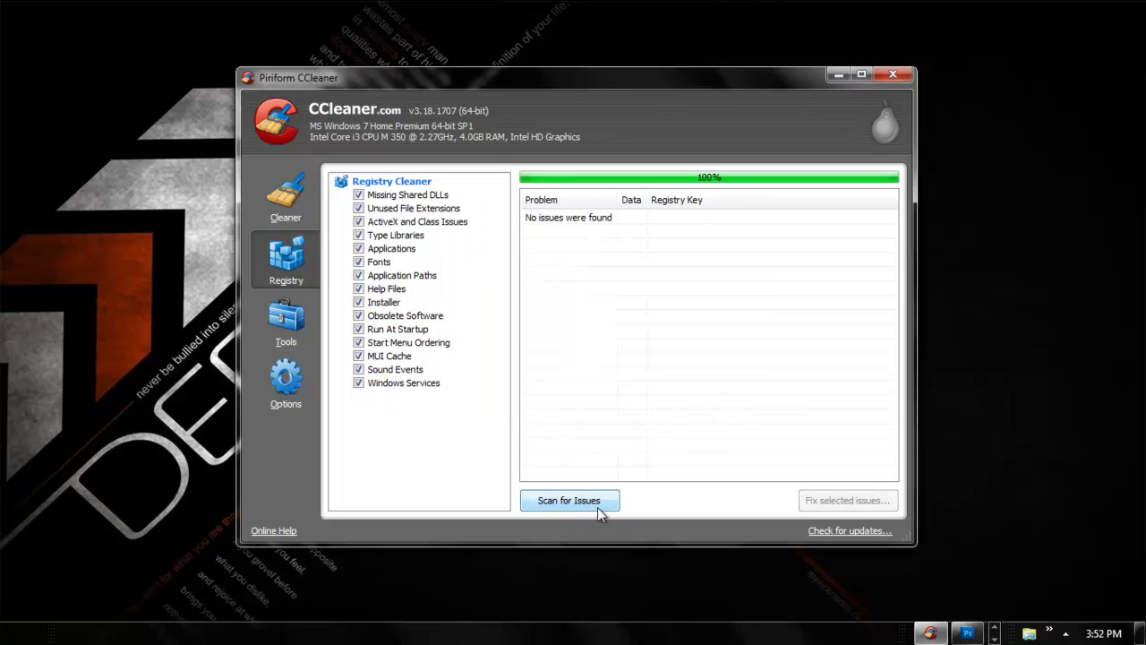
pyautogui.click(532, 226)
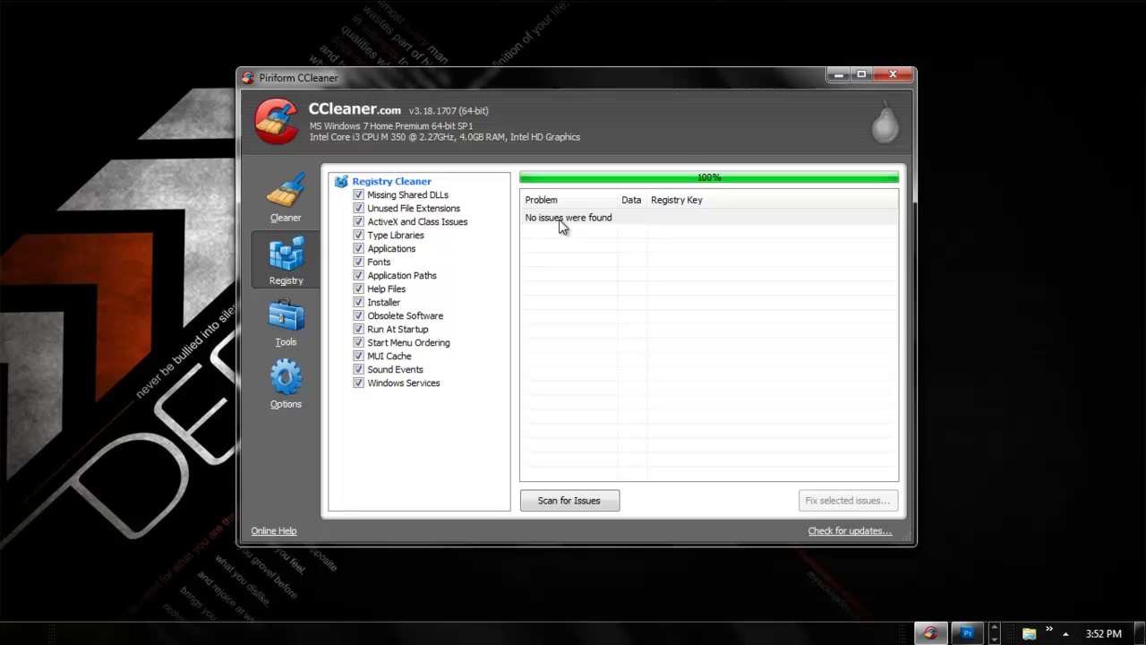
# - Look through the list of programs that can be uninstalled and select Adobe Flash Media Live Encoder 3.1
pyautogui.click(287, 318)
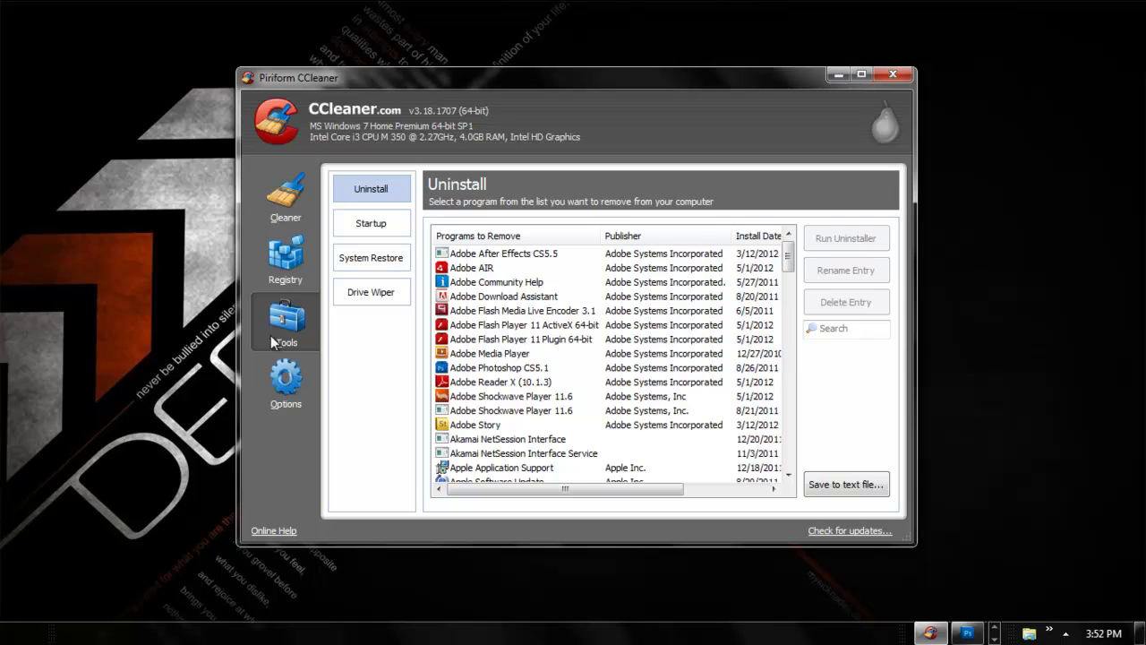
pyautogui.press('super')
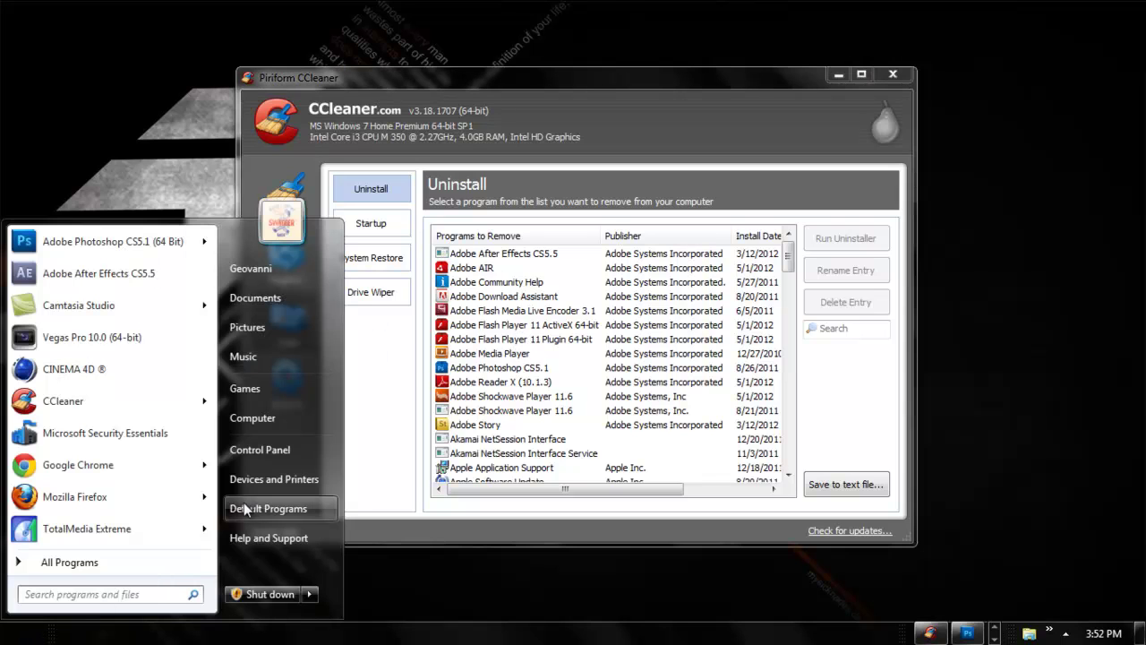
pyautogui.press('super')
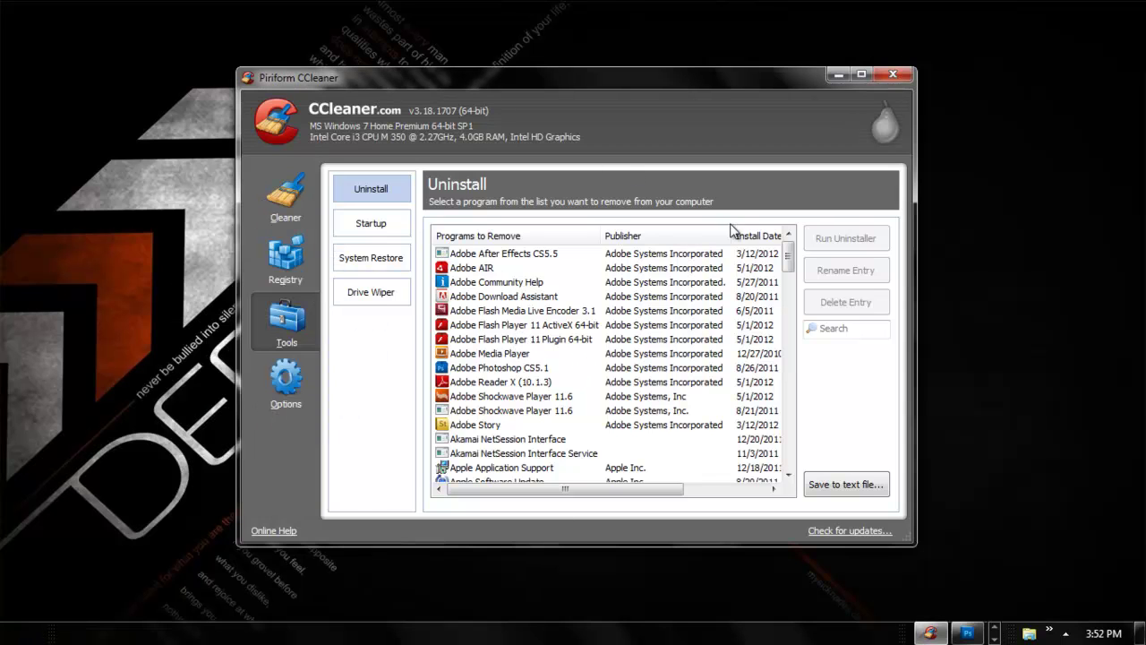
pyautogui.moveTo(791, 260); pyautogui.dragTo(791, 181)
pyautogui.click(492, 314)
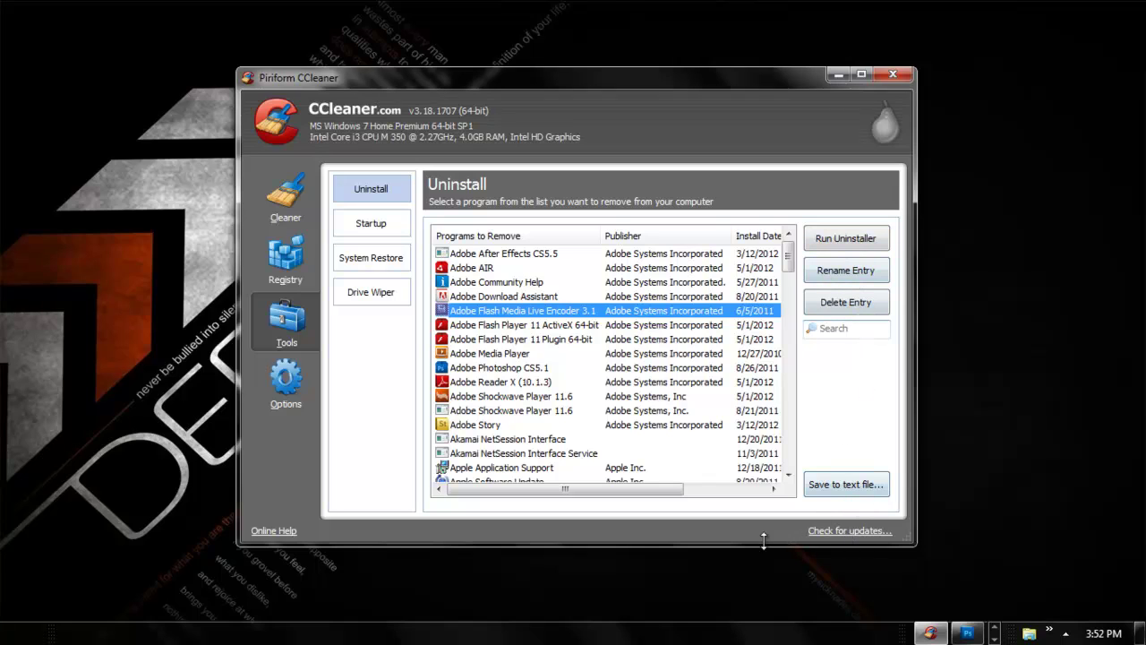
# - Examine the enabled and disabled Windows startup programs, including Clownfish, Skype and Adobe ARM, and sort the list by program name
pyautogui.click(366, 226)
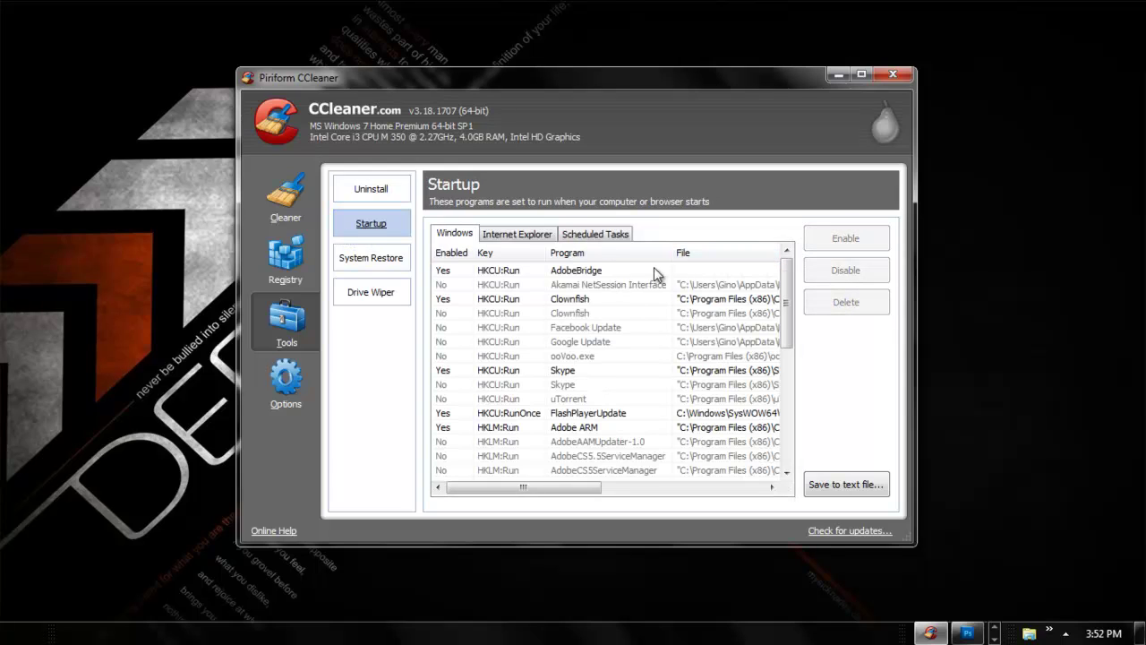
pyautogui.click(588, 298)
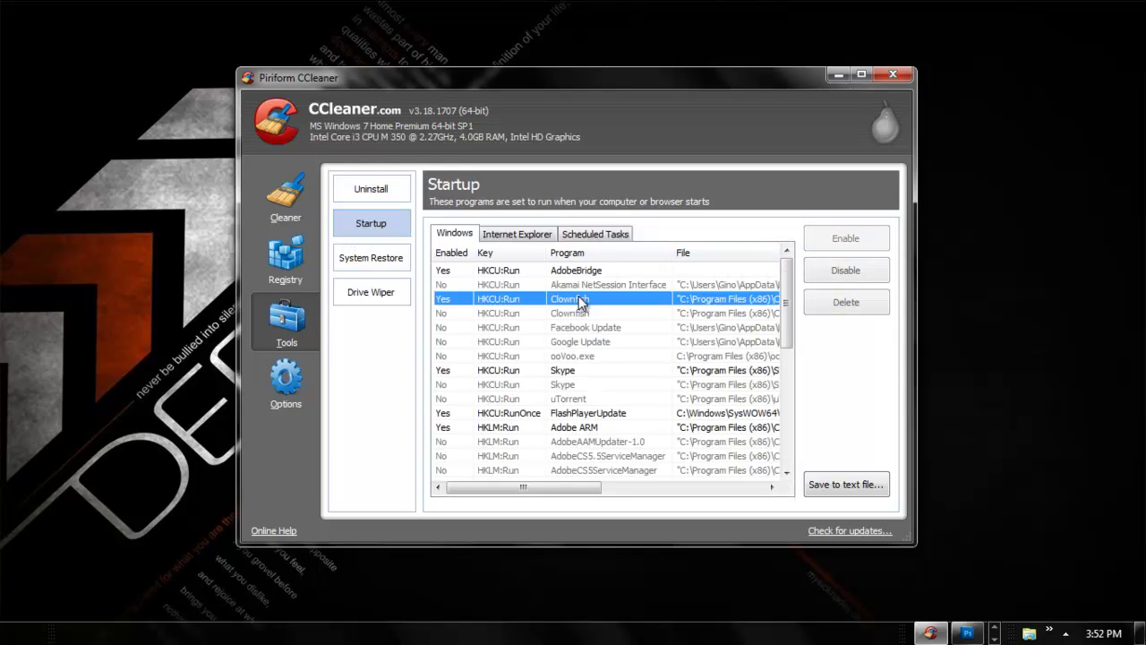
pyautogui.click(574, 372)
pyautogui.click(576, 427)
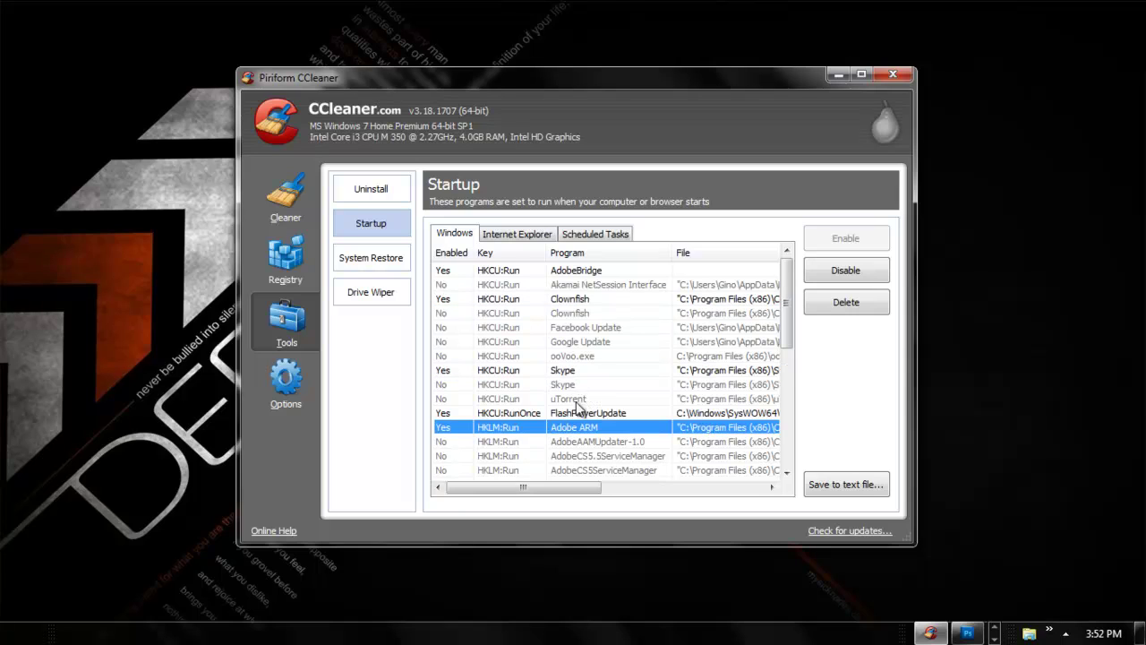
pyautogui.click(592, 272)
pyautogui.click(592, 314)
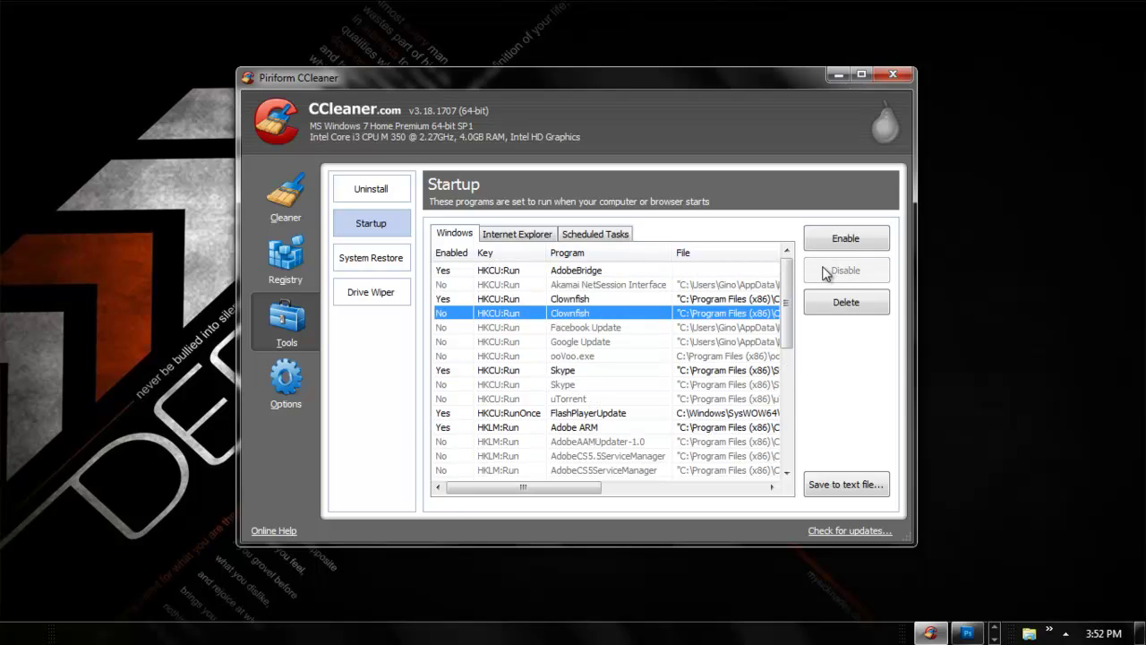
pyautogui.click(614, 284)
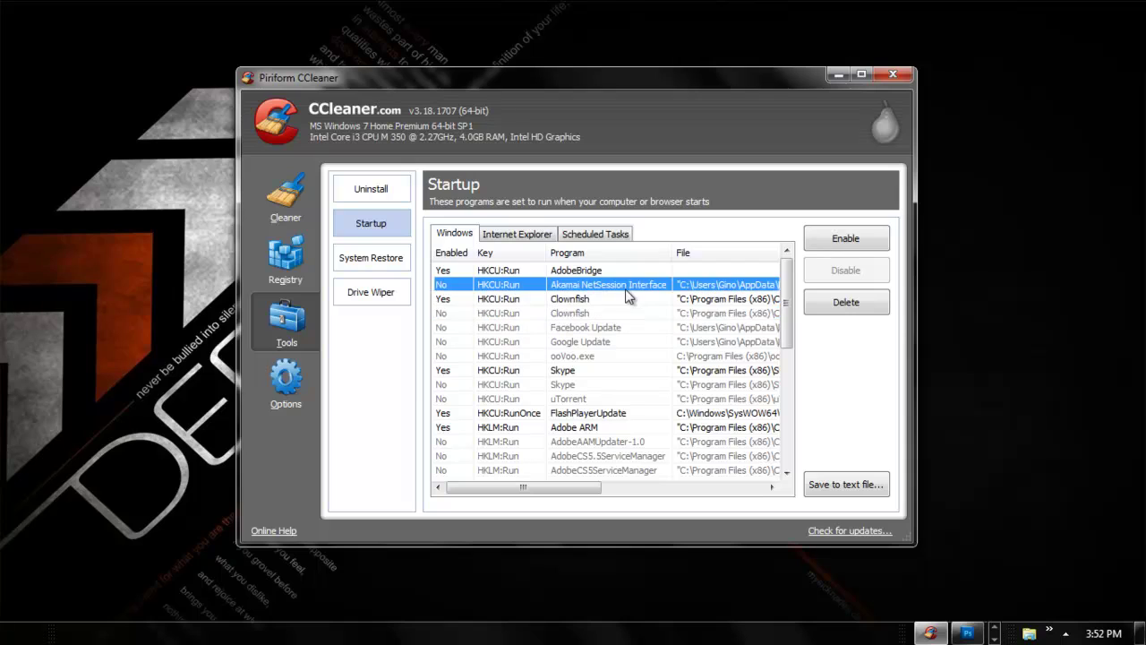
pyautogui.click(615, 270)
pyautogui.click(593, 255)
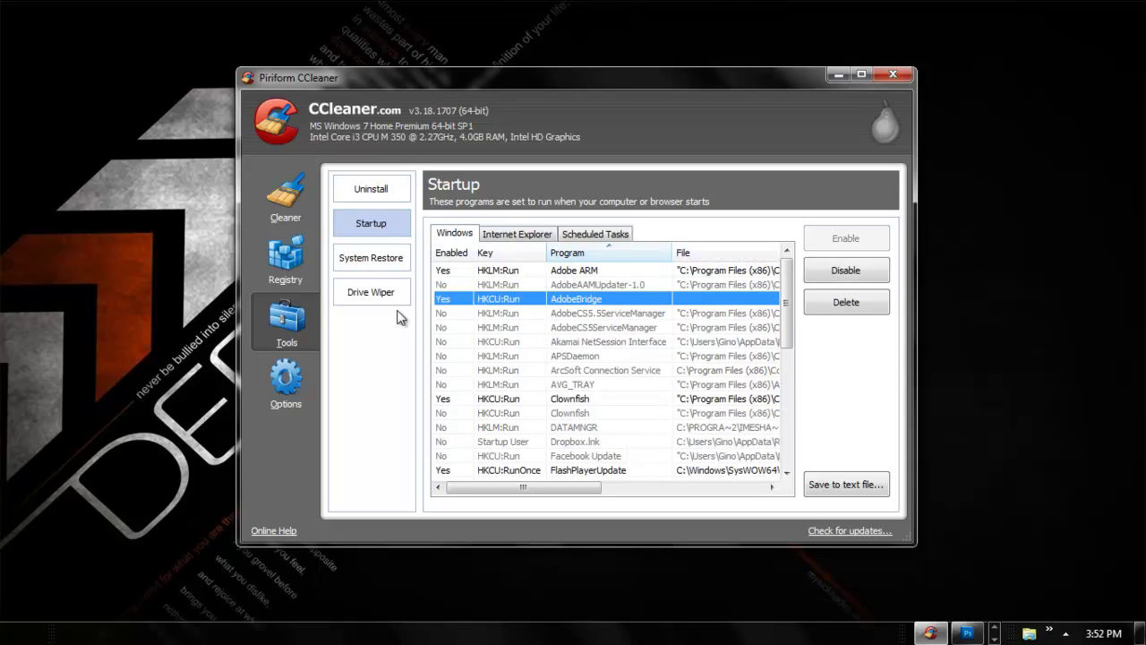
# - View the System Restore points and the Drive Wiper, marking Local Disk (C:) and RECOVERY (D:) and clearing both without wiping
pyautogui.click(373, 257)
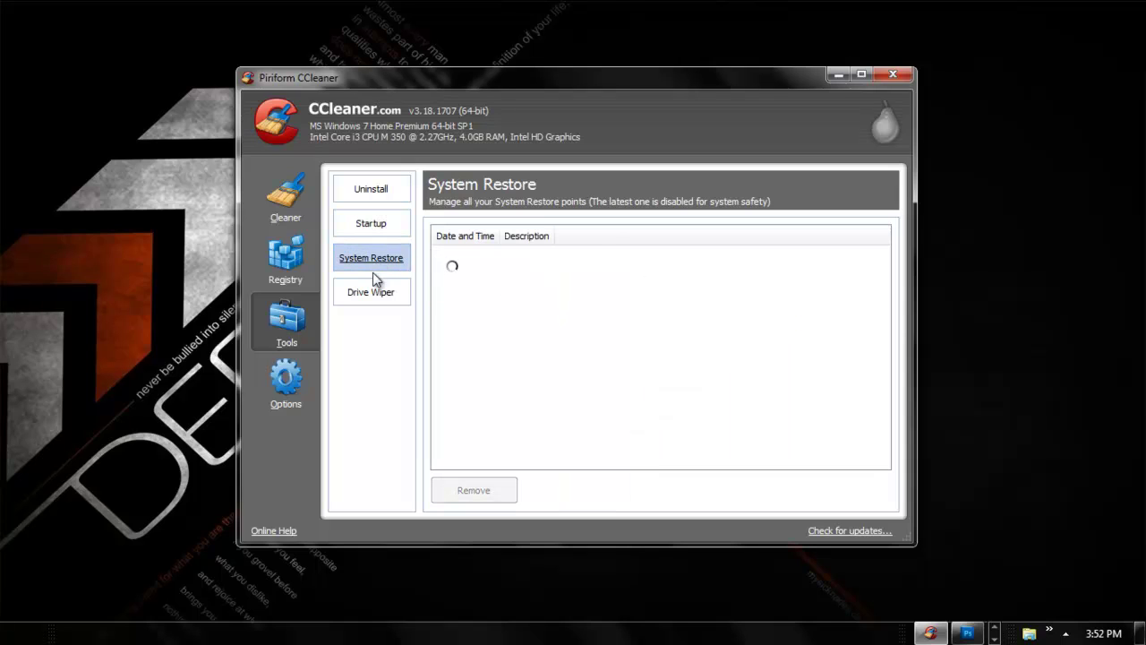
pyautogui.click(371, 292)
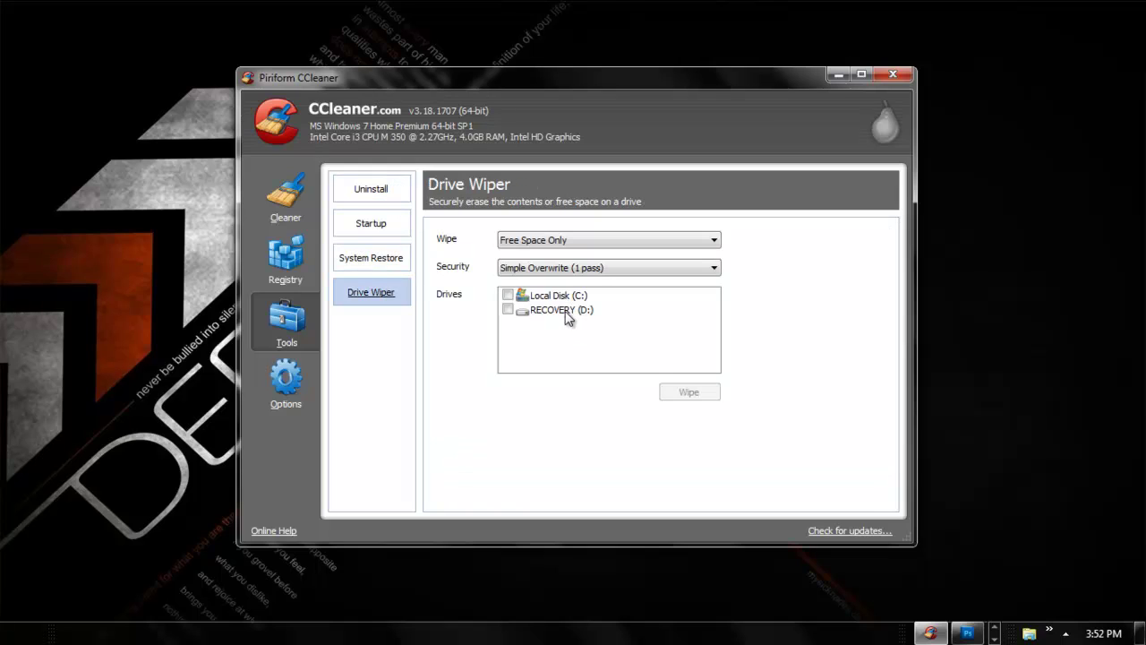
pyautogui.click(508, 296)
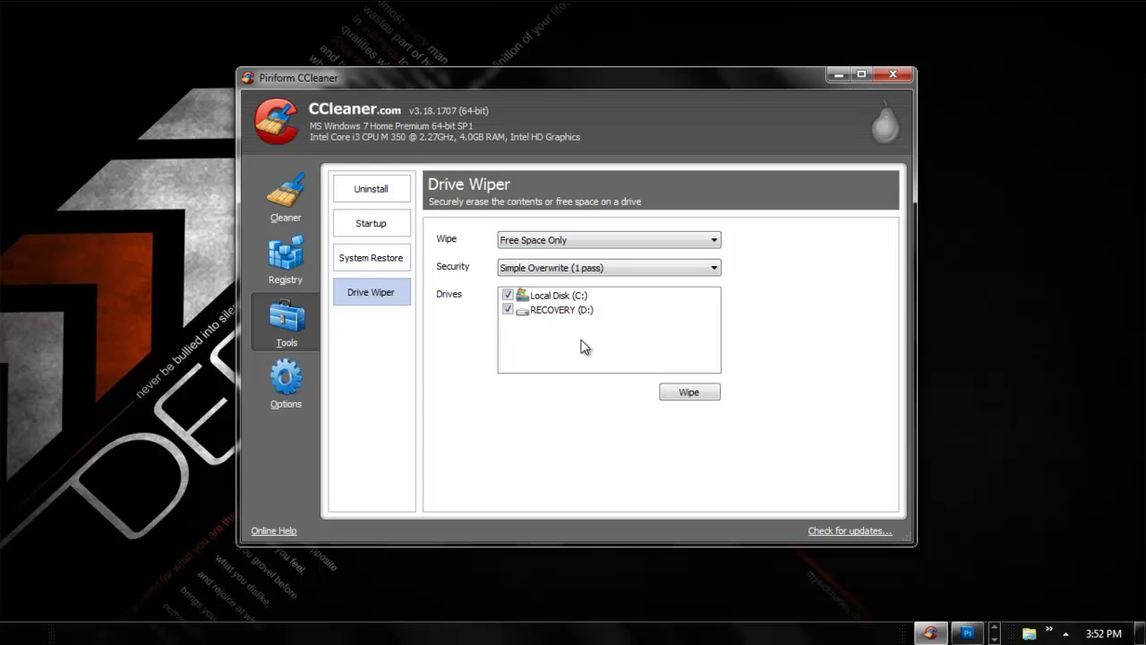
pyautogui.click(508, 310)
pyautogui.click(508, 296)
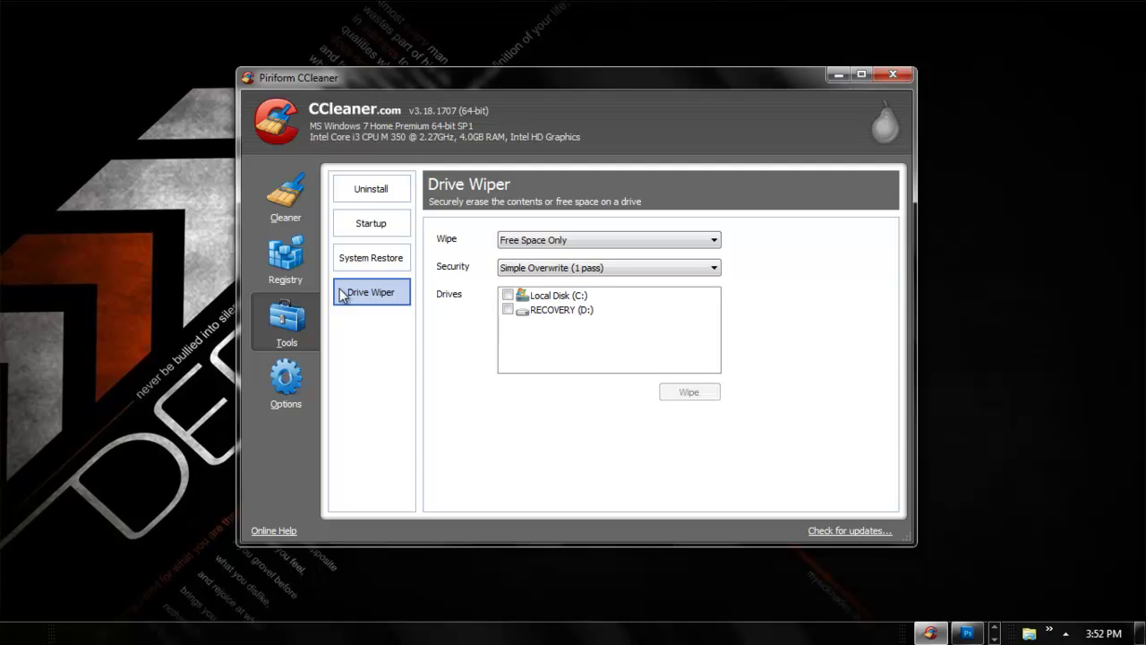
# - Look through the program options, covering the basic settings, advanced settings, included items and the cookies to delete or keep
pyautogui.click(285, 401)
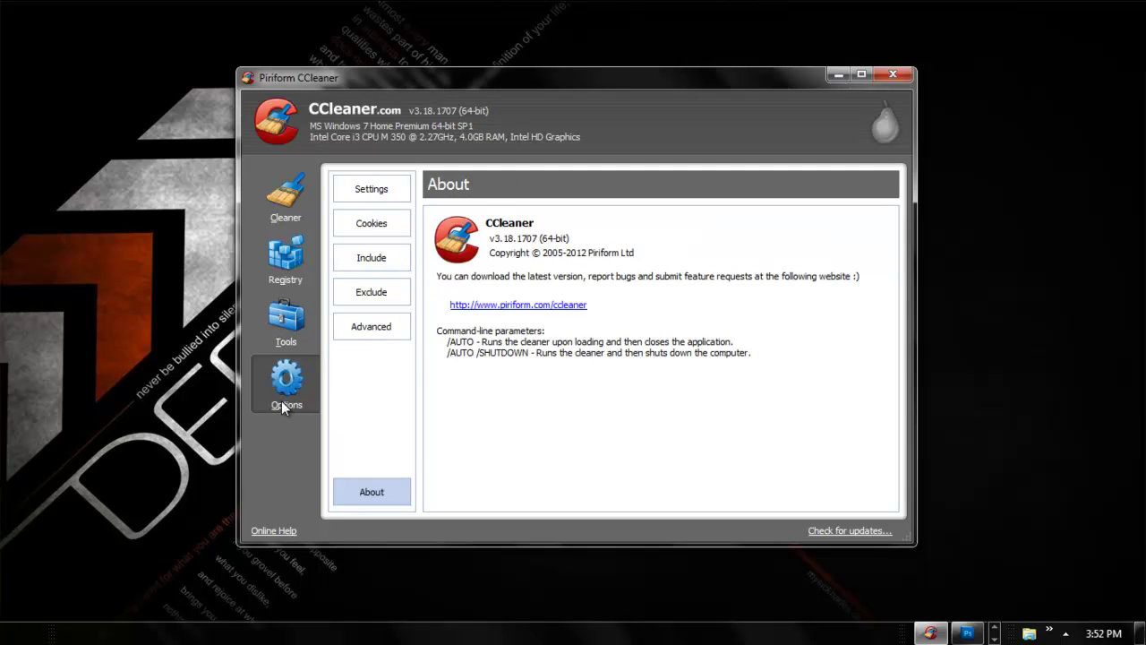
pyautogui.click(385, 185)
pyautogui.click(388, 222)
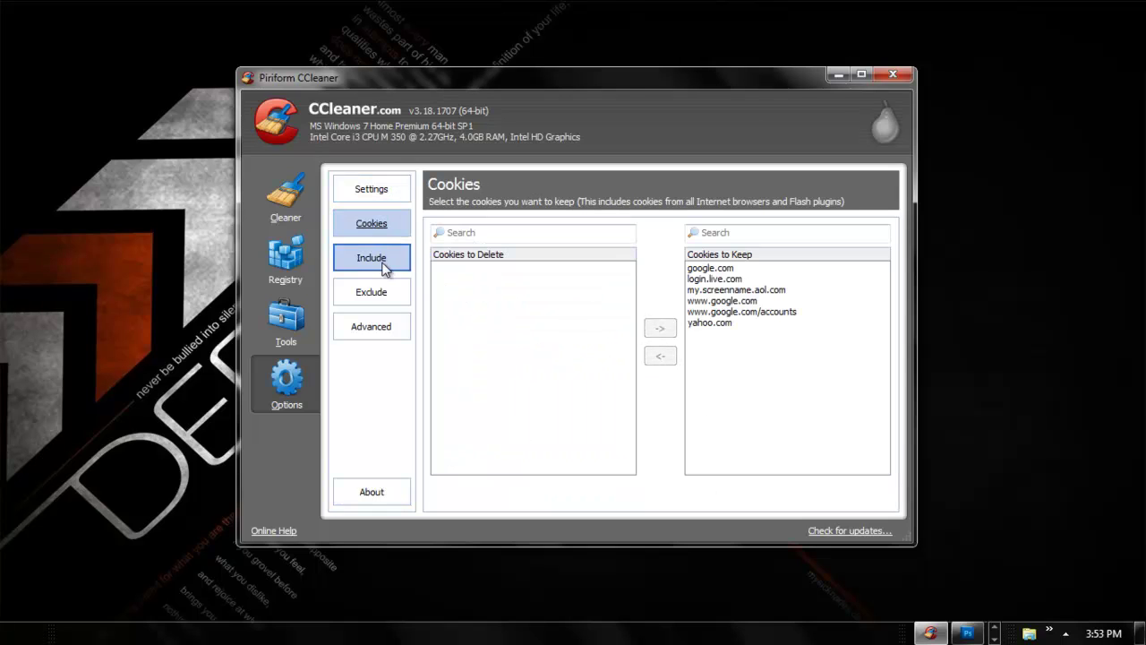
pyautogui.click(352, 325)
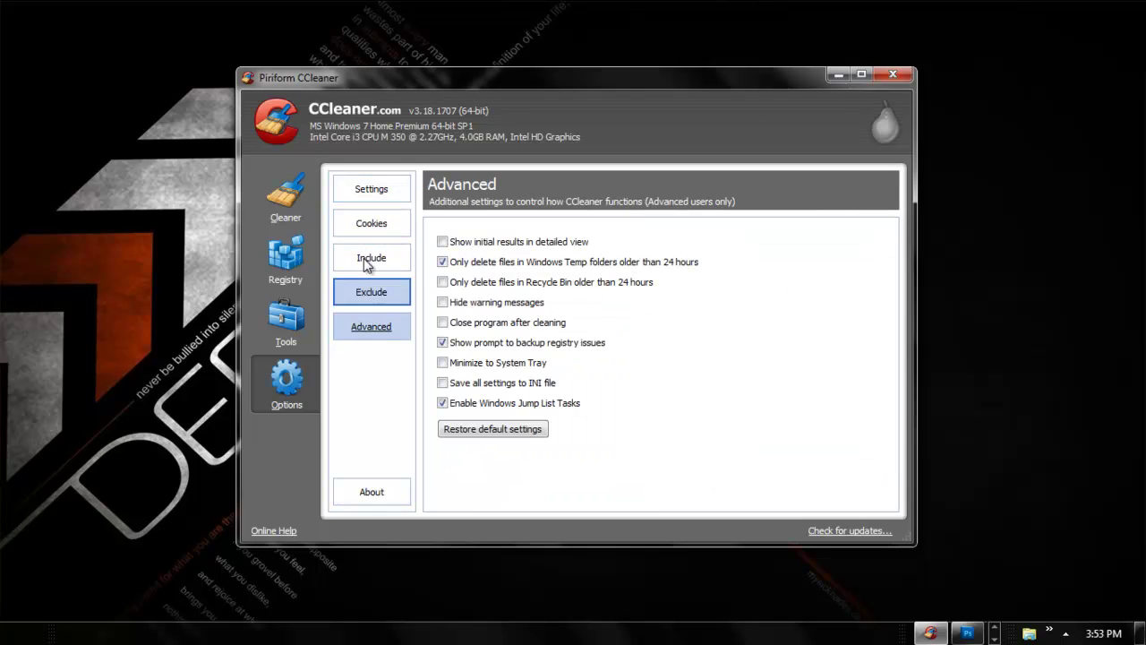
pyautogui.click(359, 182)
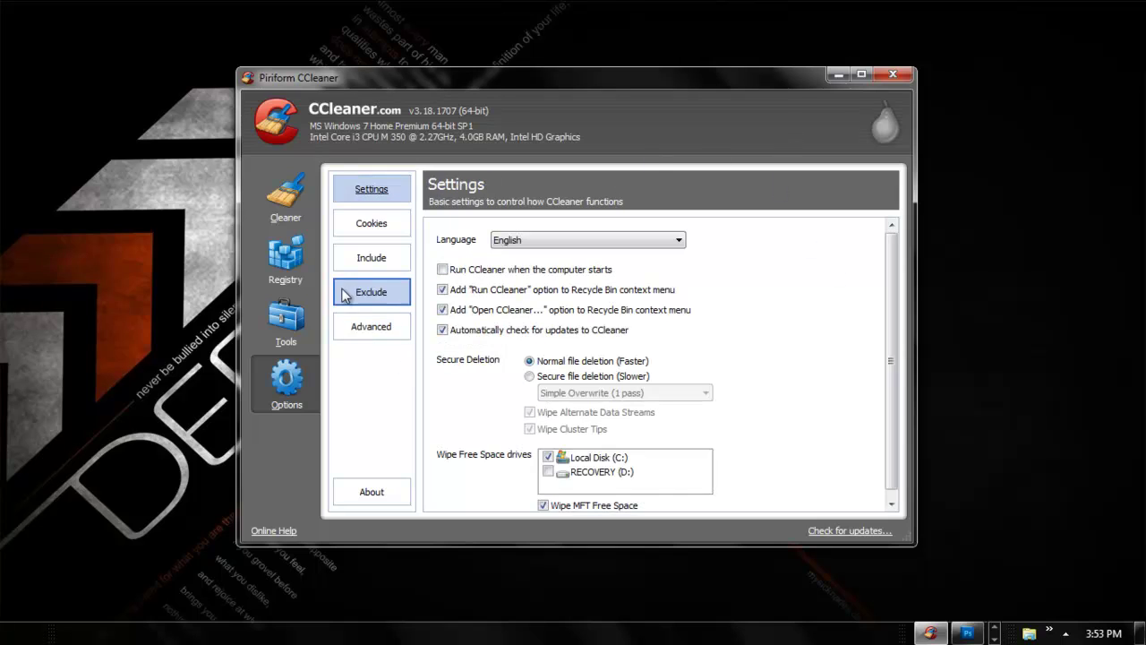
pyautogui.click(366, 260)
pyautogui.click(364, 230)
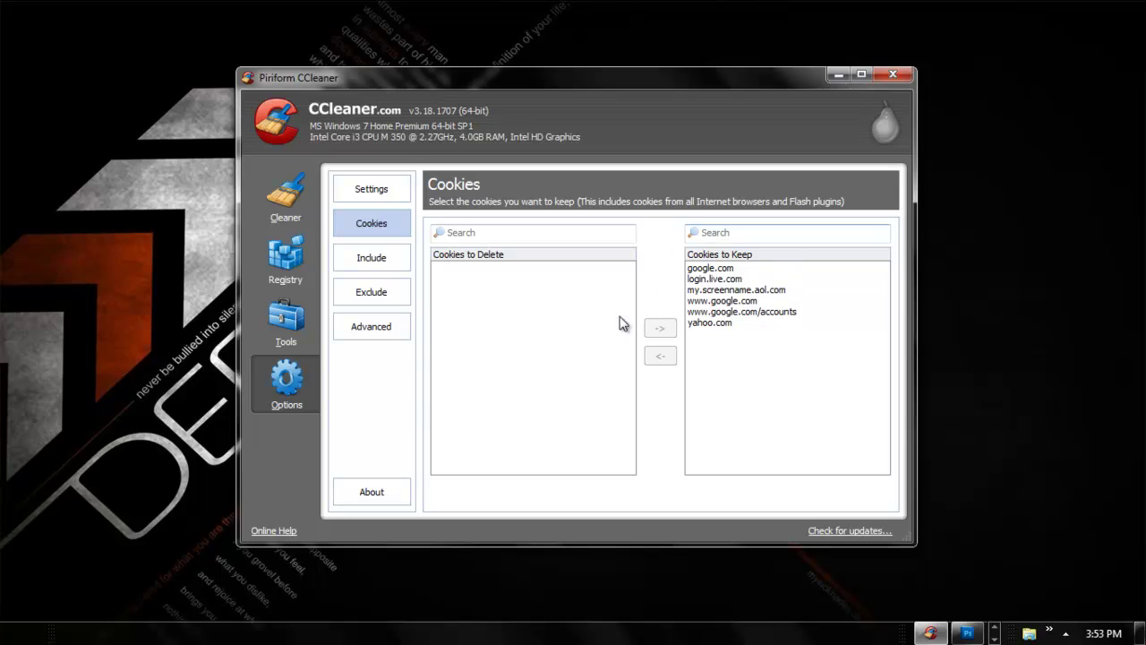
# - Return to the Cleaner page and close the program
pyautogui.click(307, 204)
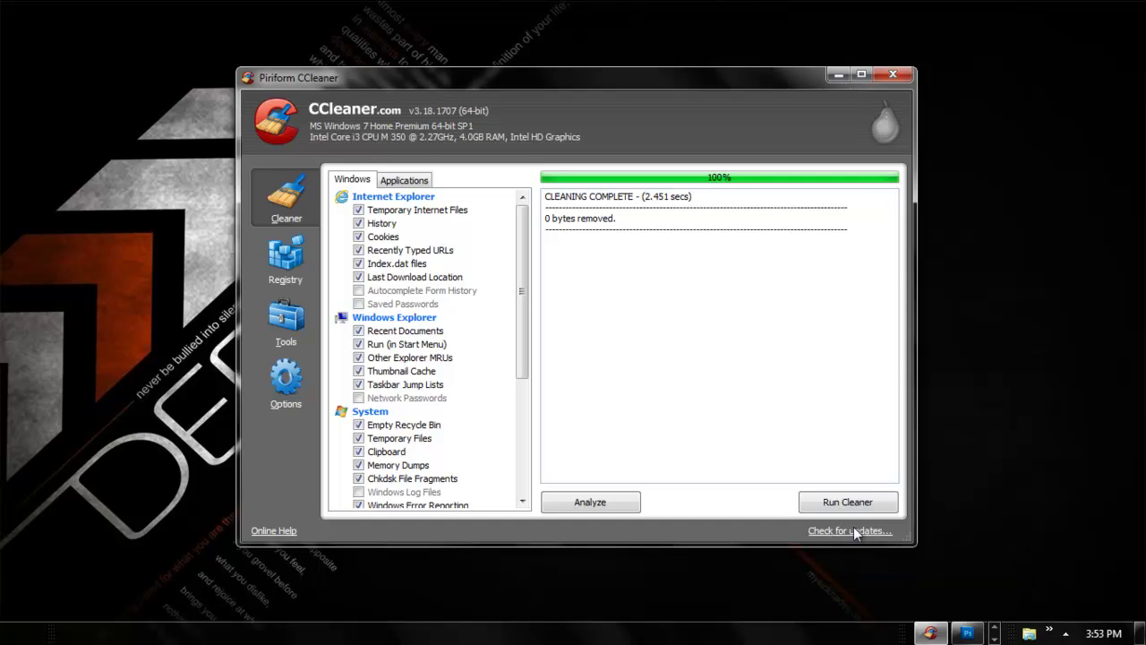
pyautogui.click(893, 74)
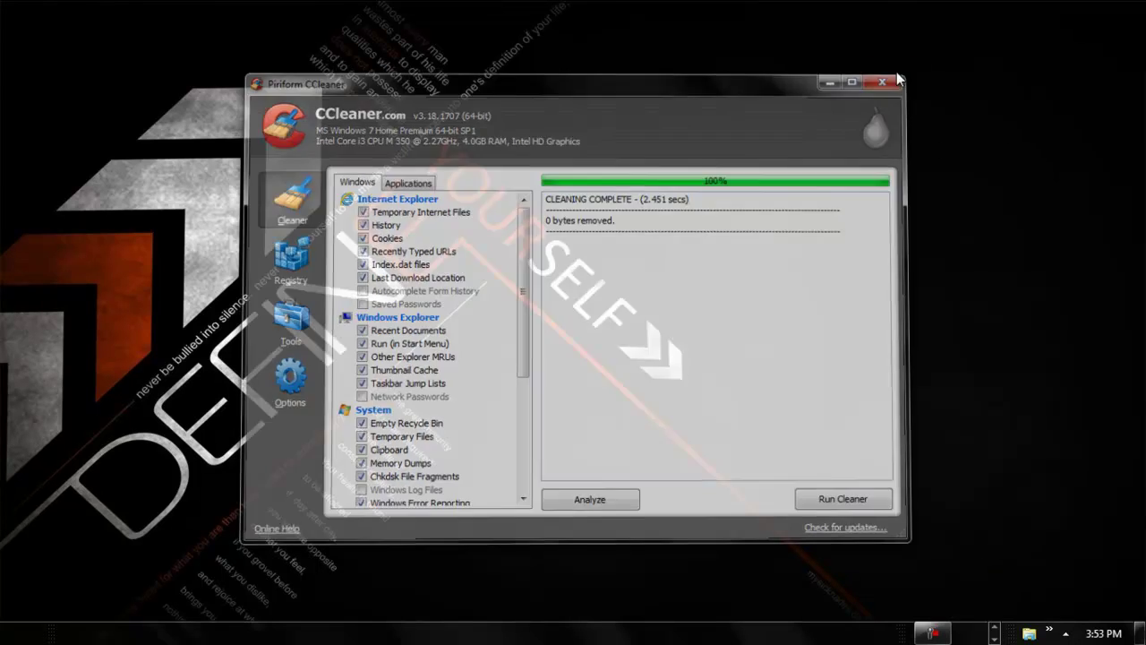